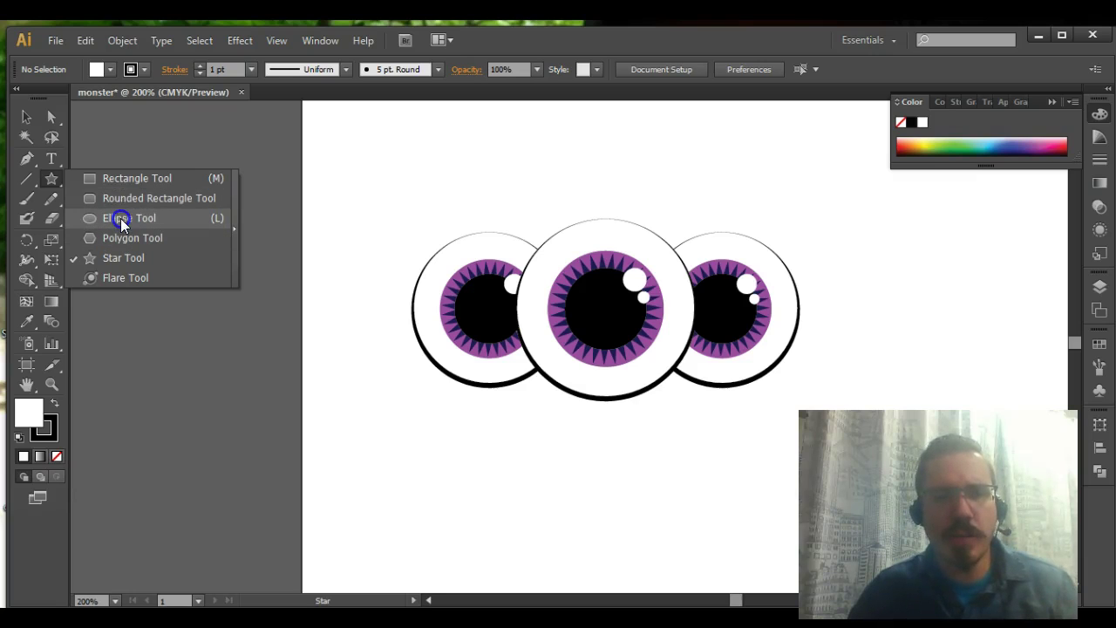
# - Draw an upright rounded rectangle to the right of the three eyes, with corners rounded to the maximum for a capsule shape
pyautogui.moveTo(120, 218); pyautogui.dragTo(117, 197)
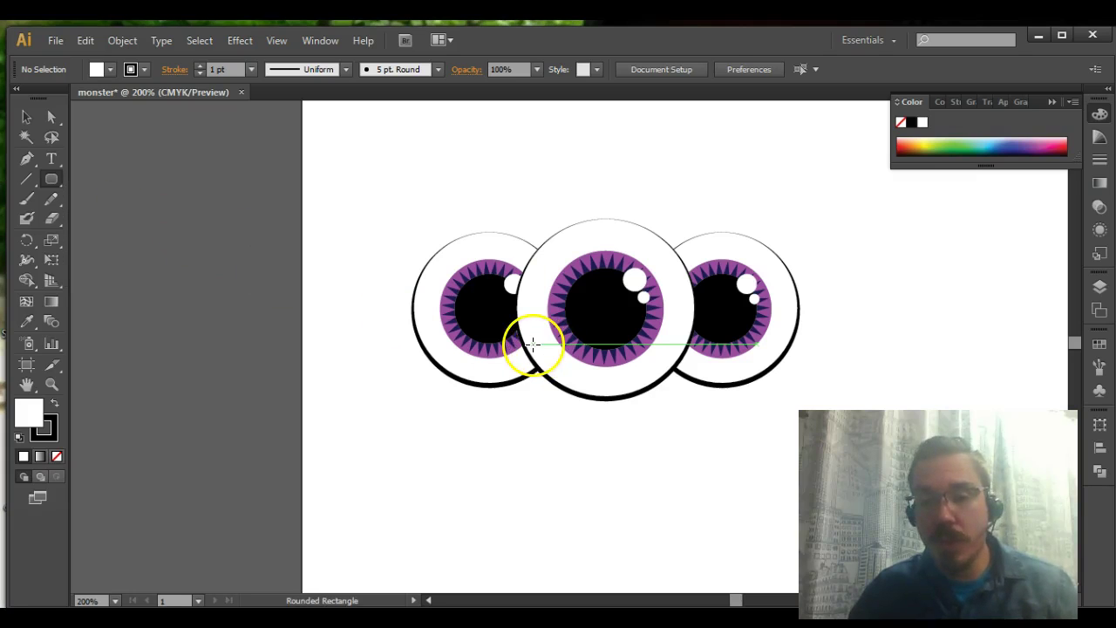
pyautogui.hotkey('ctrl', '-')
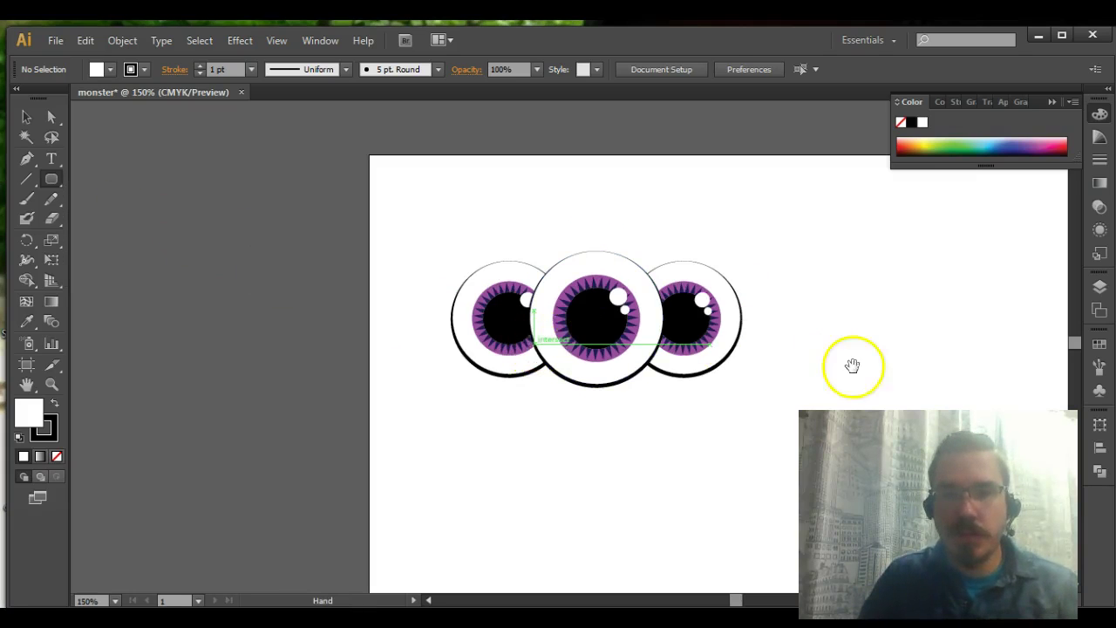
pyautogui.moveTo(852, 366); pyautogui.dragTo(555, 282)
pyautogui.moveTo(556, 166); pyautogui.dragTo(751, 434)
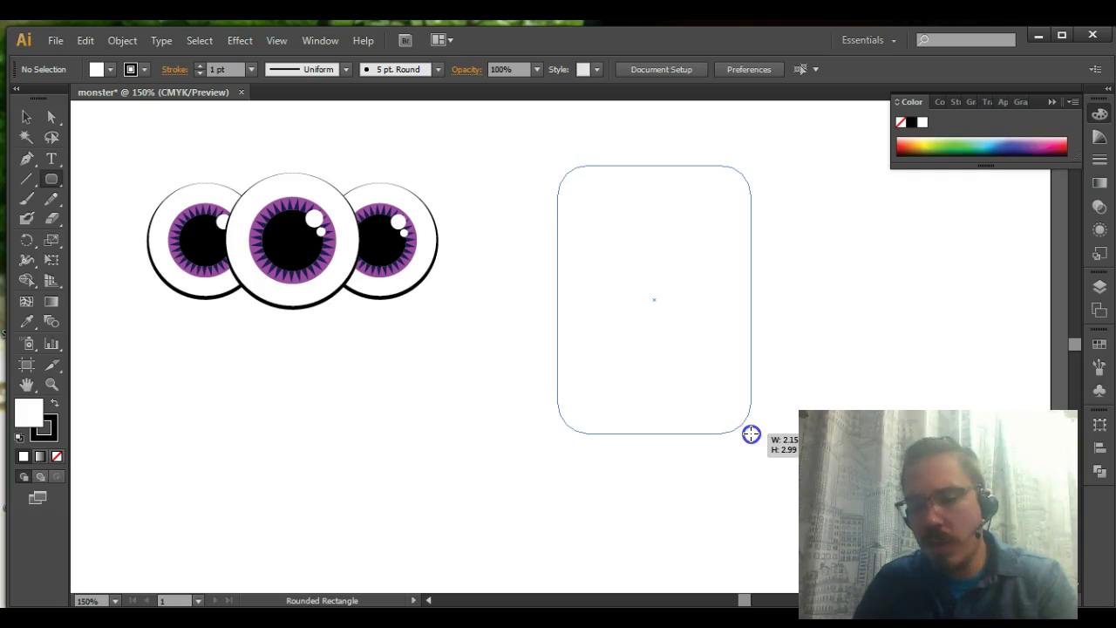
pyautogui.moveTo(753, 435)
pyautogui.mouseDown()
pyautogui.moveTo(748, 468)
pyautogui.moveTo(765, 441)
pyautogui.moveTo(747, 441)
pyautogui.moveTo(765, 449)
pyautogui.mouseUp()
pyautogui.press('Up')
pyautogui.press('Up')
pyautogui.press('Up')
pyautogui.press('Up')
pyautogui.press('Up')
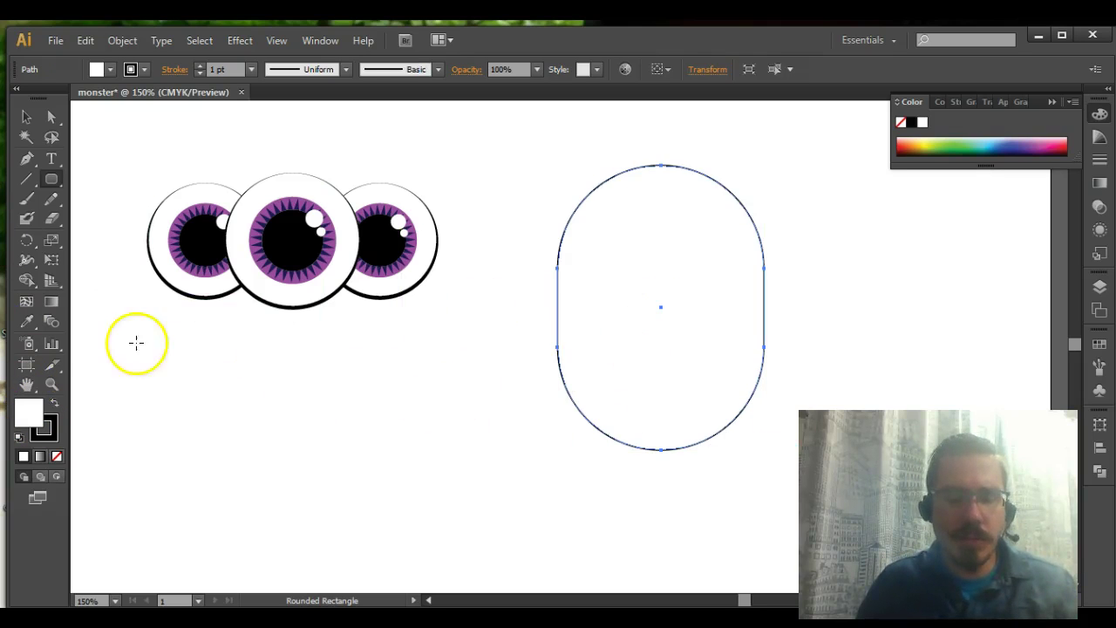
# - Fill the capsule shape with a dark purple, using a hue of about 293°
pyautogui.click(39, 420)
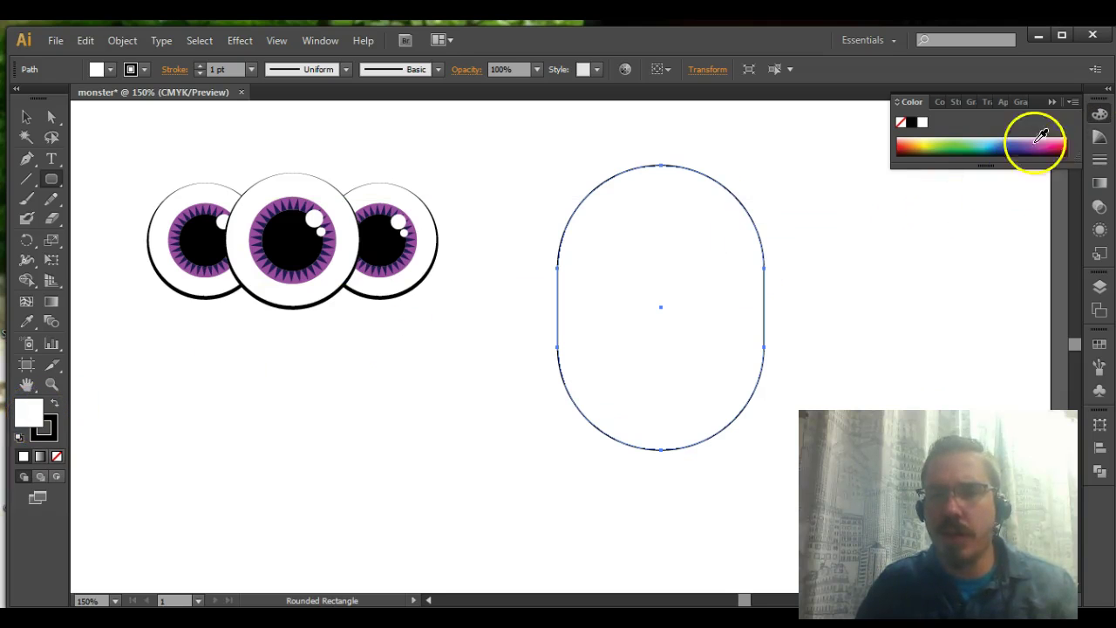
pyautogui.doubleClick(27, 412)
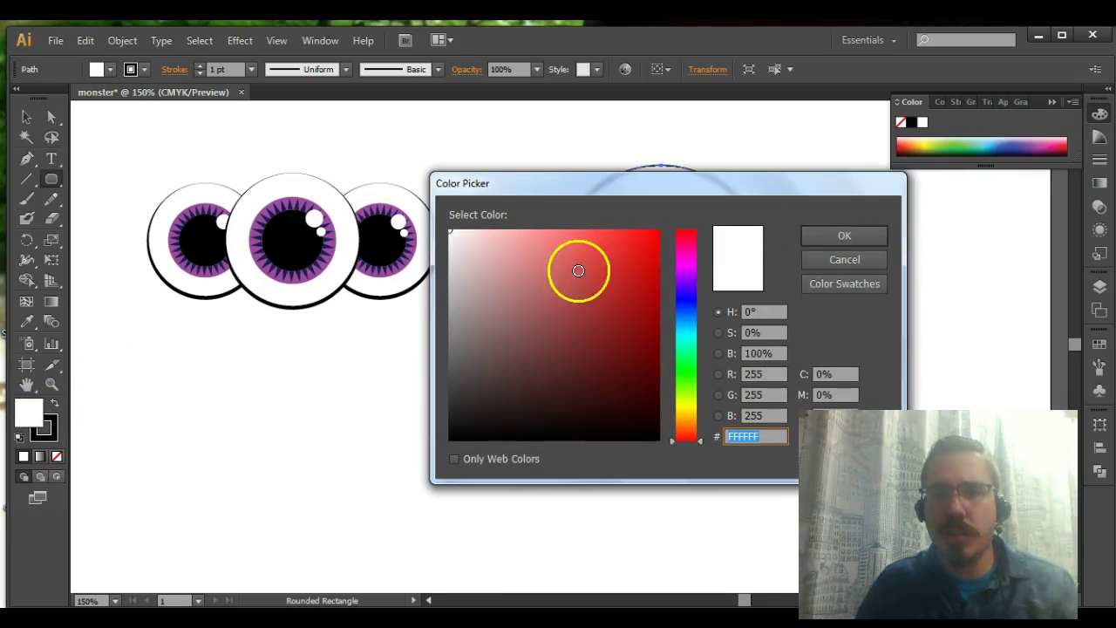
pyautogui.moveTo(666, 279)
pyautogui.mouseDown()
pyautogui.moveTo(672, 288)
pyautogui.moveTo(662, 268)
pyautogui.mouseUp()
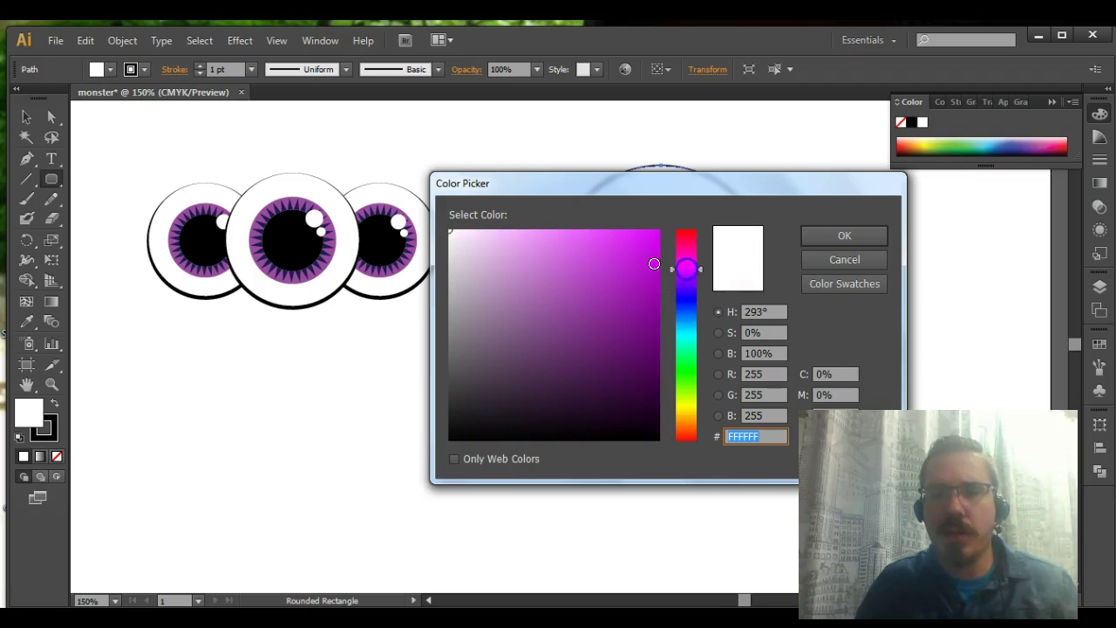
pyautogui.click(629, 256)
pyautogui.moveTo(573, 299); pyautogui.dragTo(577, 360)
pyautogui.click(842, 236)
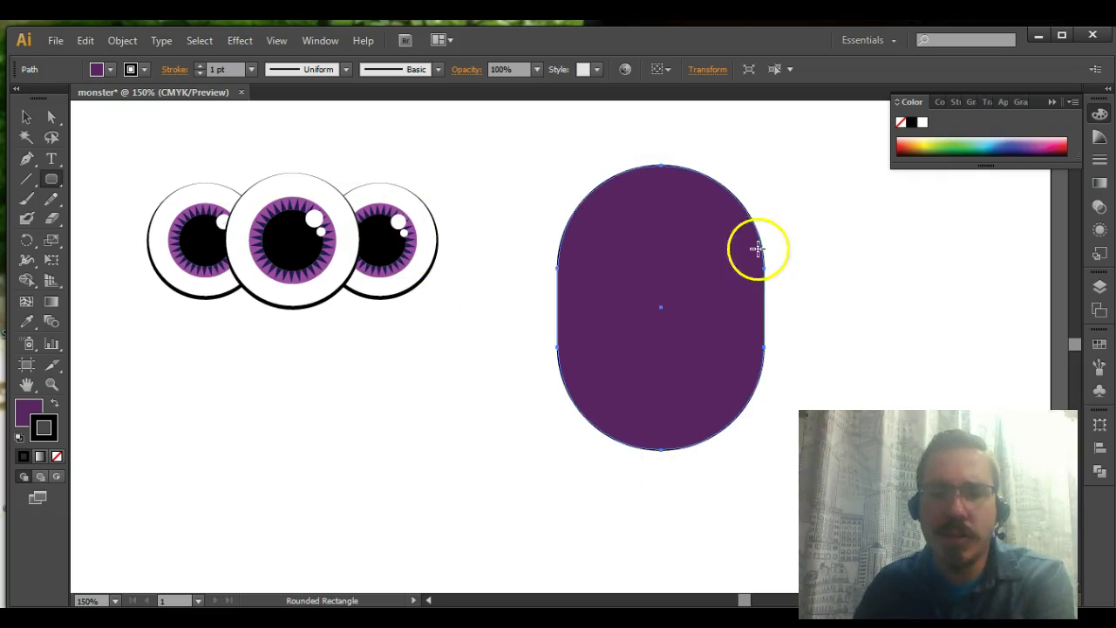
# - Set the capsule's stroke colour to a saturated blue with a hue of 254°
pyautogui.doubleClick(44, 426)
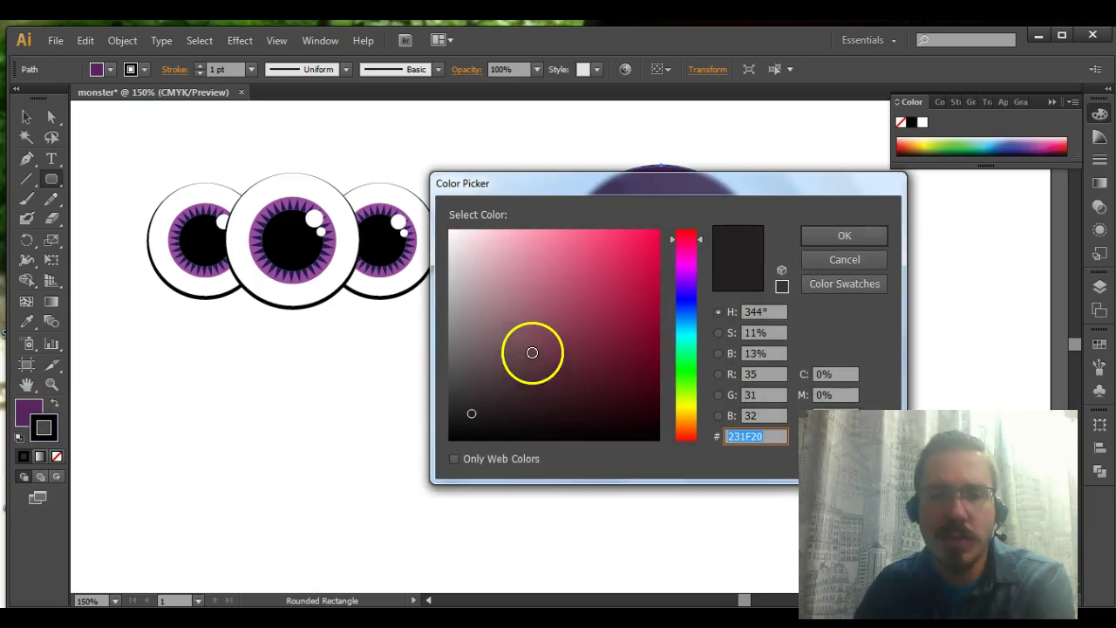
pyautogui.click(685, 294)
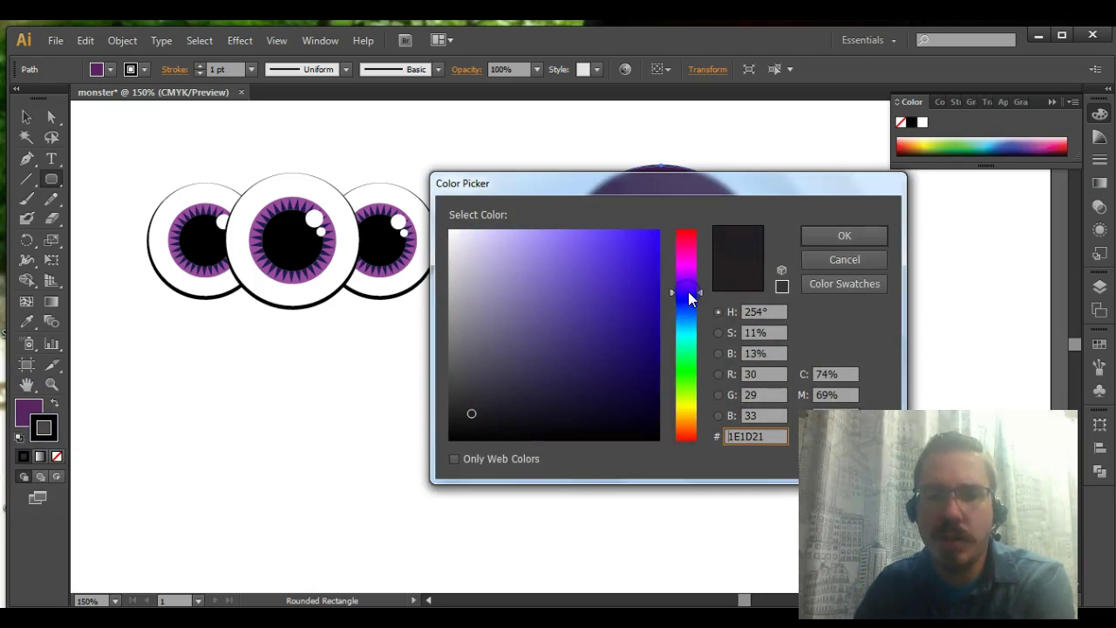
pyautogui.click(587, 314)
pyautogui.click(582, 338)
pyautogui.click(571, 297)
pyautogui.moveTo(563, 359); pyautogui.dragTo(556, 387)
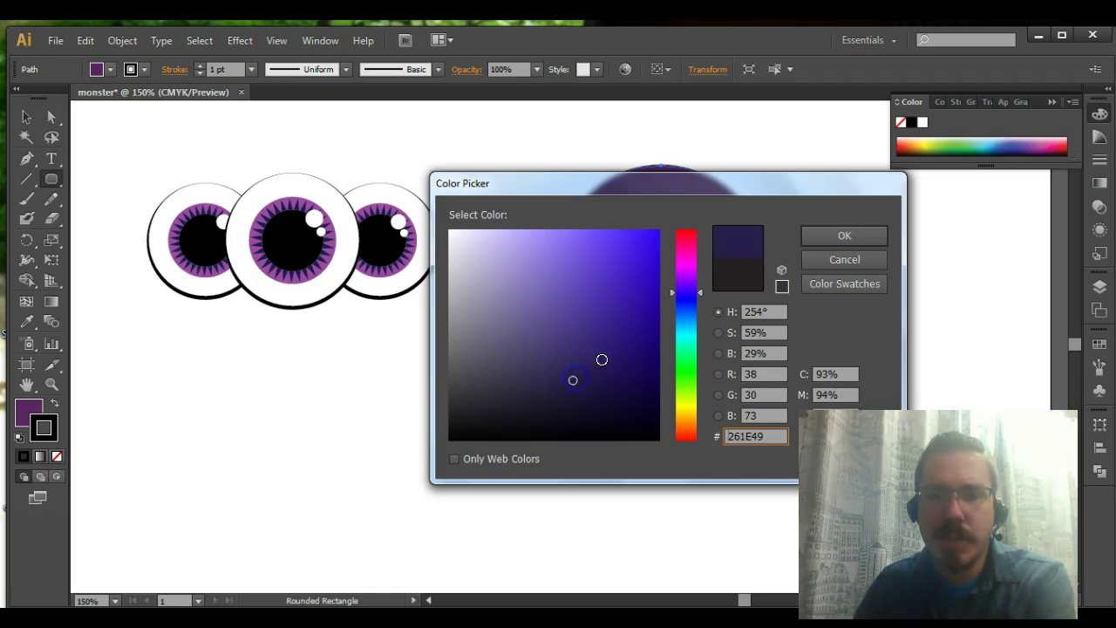
pyautogui.click(634, 316)
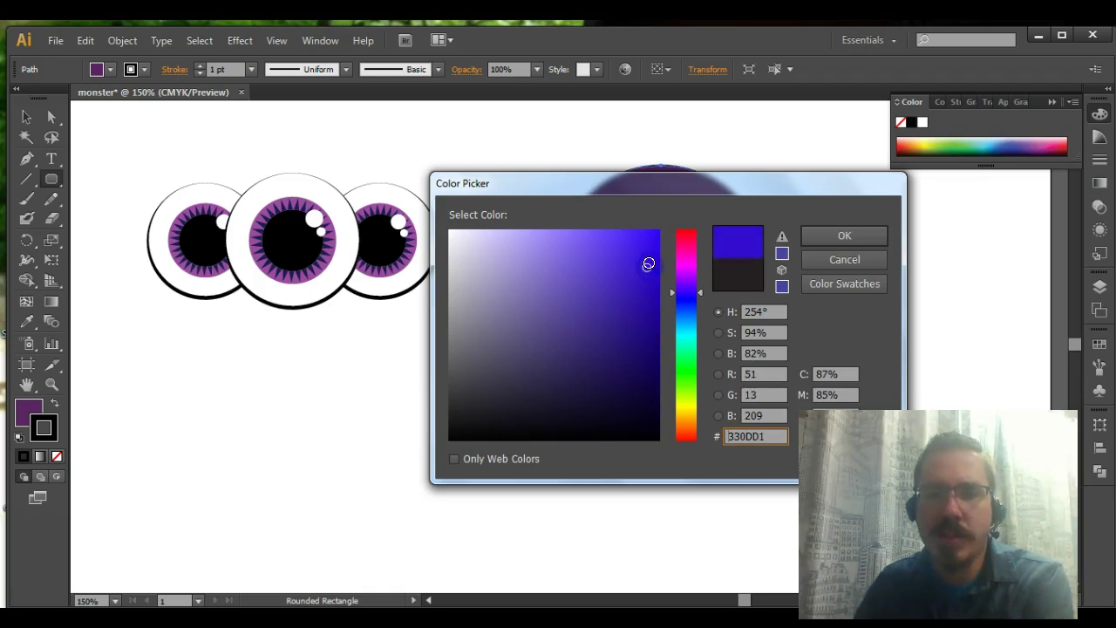
pyautogui.click(823, 236)
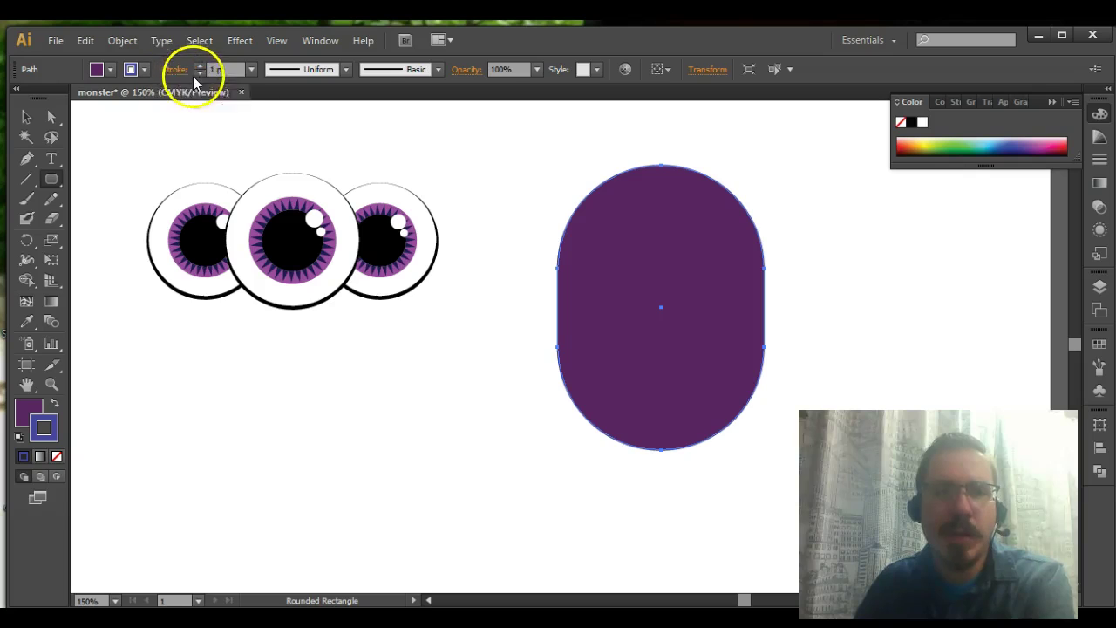
# - Set the capsule's stroke weight to 6 pt and deselect it
pyautogui.click(199, 66)
pyautogui.click(200, 67)
pyautogui.click(200, 66)
pyautogui.click(200, 66)
pyautogui.click(200, 66)
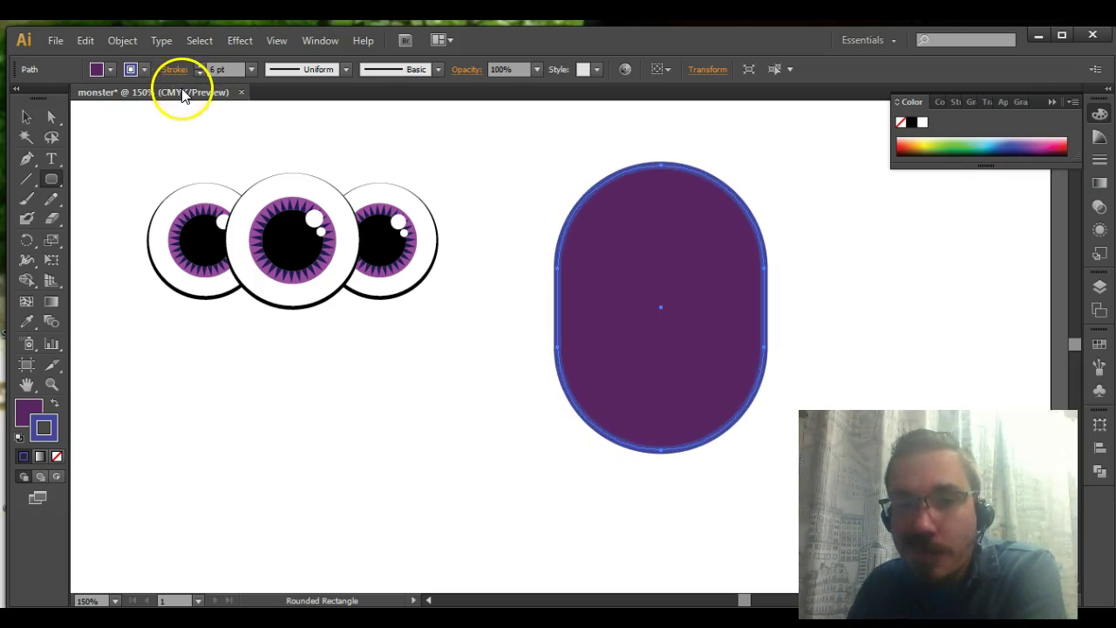
pyautogui.click(27, 114)
pyautogui.click(470, 172)
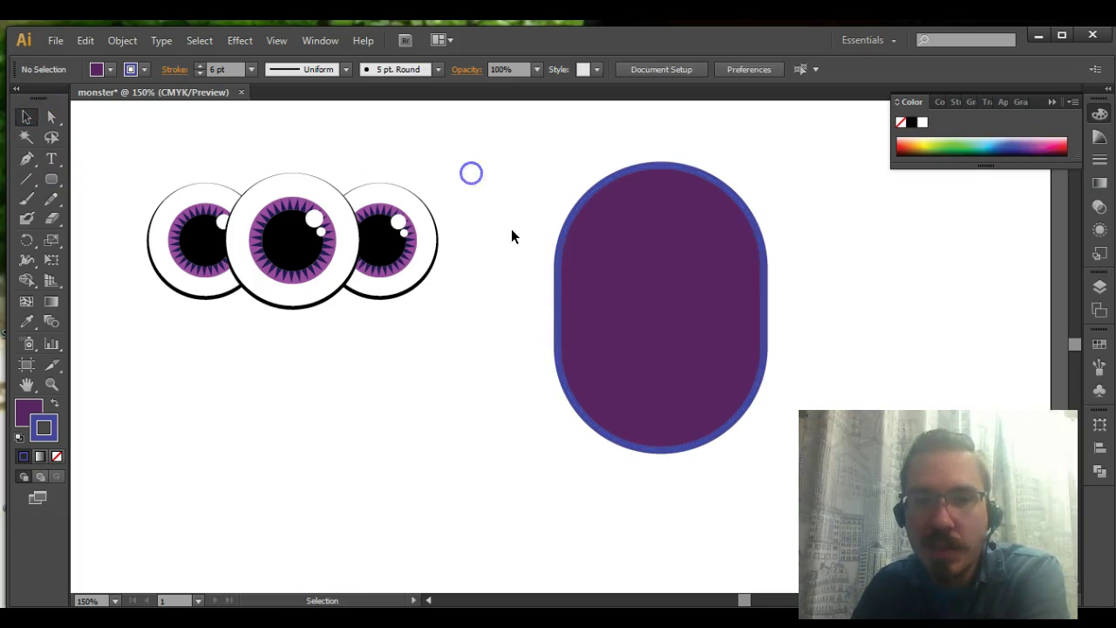
# - Enlarge the purple capsule to most of the artboard's height and reposition it near the artboard's centre
pyautogui.moveTo(591, 299); pyautogui.dragTo(537, 332)
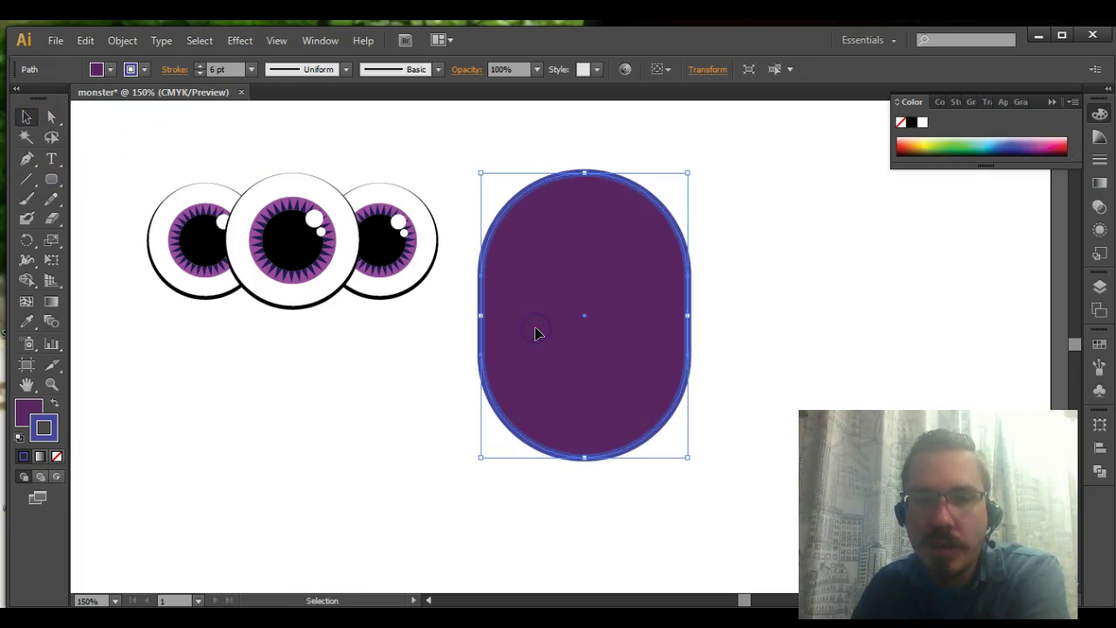
pyautogui.moveTo(689, 457); pyautogui.dragTo(767, 568)
pyautogui.press('a')
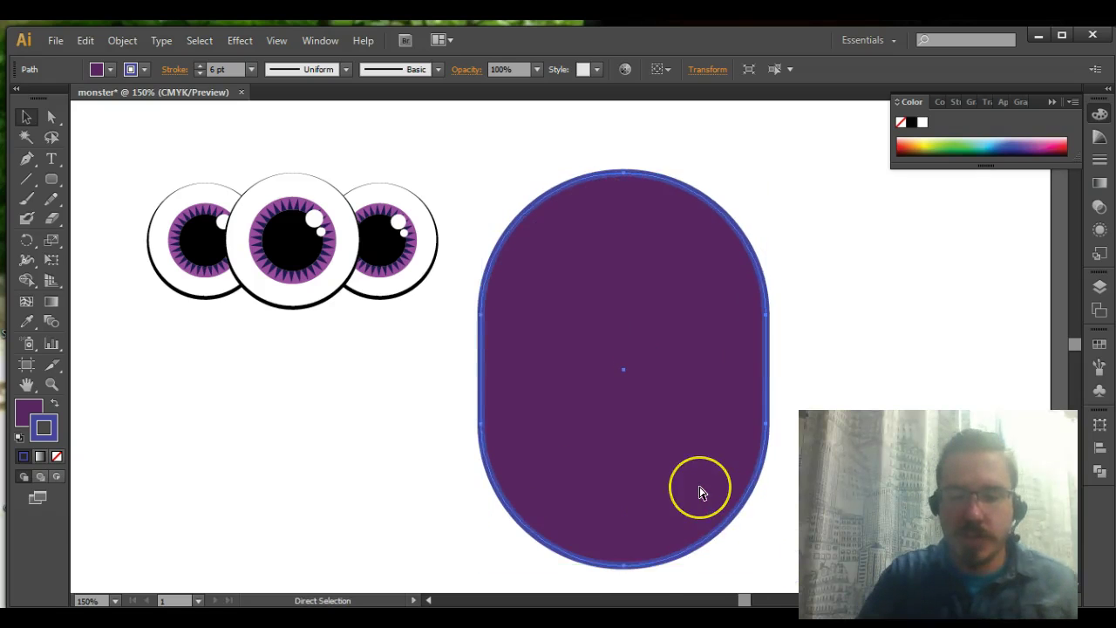
pyautogui.hotkey('ctrl', '0')
pyautogui.press('v')
pyautogui.moveTo(657, 443); pyautogui.dragTo(731, 545)
pyautogui.moveTo(683, 462); pyautogui.dragTo(654, 429)
pyautogui.moveTo(370, 273); pyautogui.dragTo(543, 357)
pyautogui.click(535, 351)
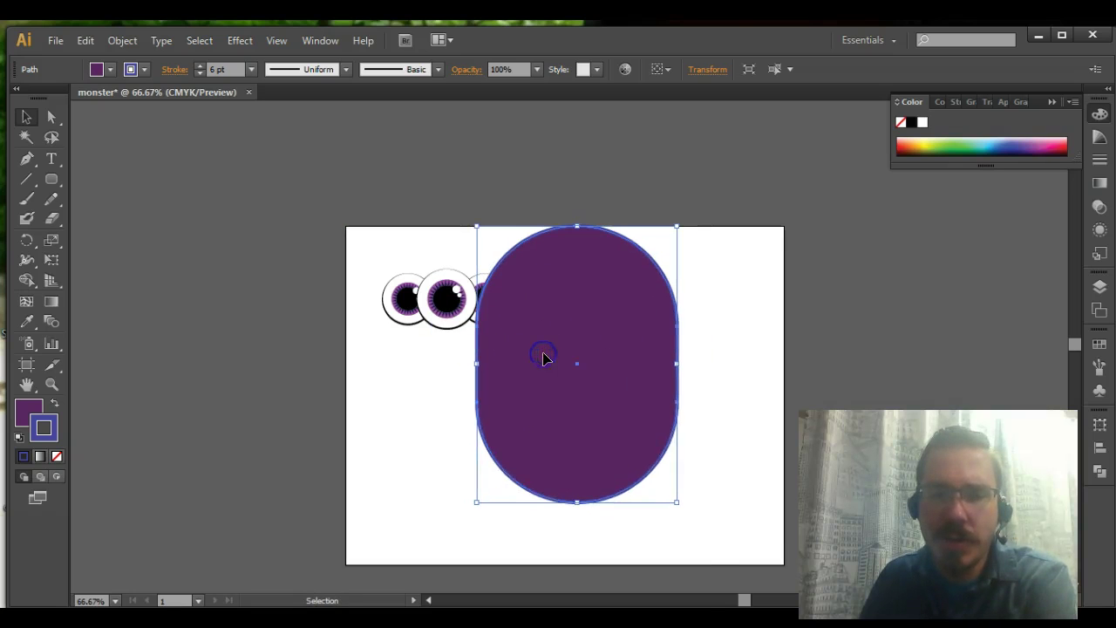
# - Send the purple capsule to the back and move it behind the three eyes so it forms the monster's body
pyautogui.rightClick(543, 356)
pyautogui.moveTo(610, 573)
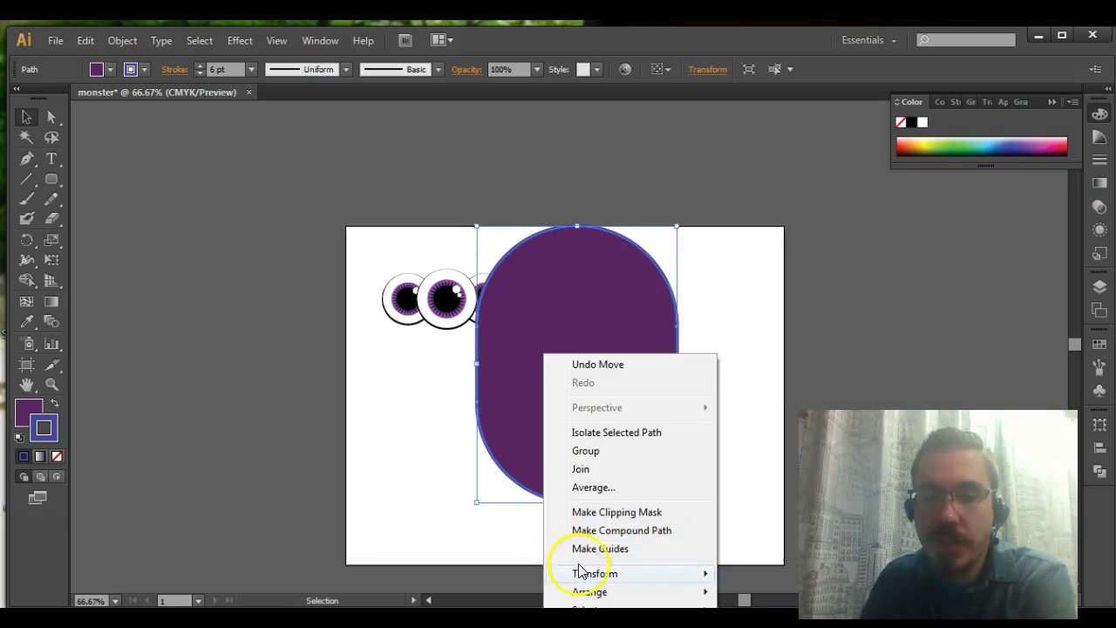
pyautogui.moveTo(584, 591)
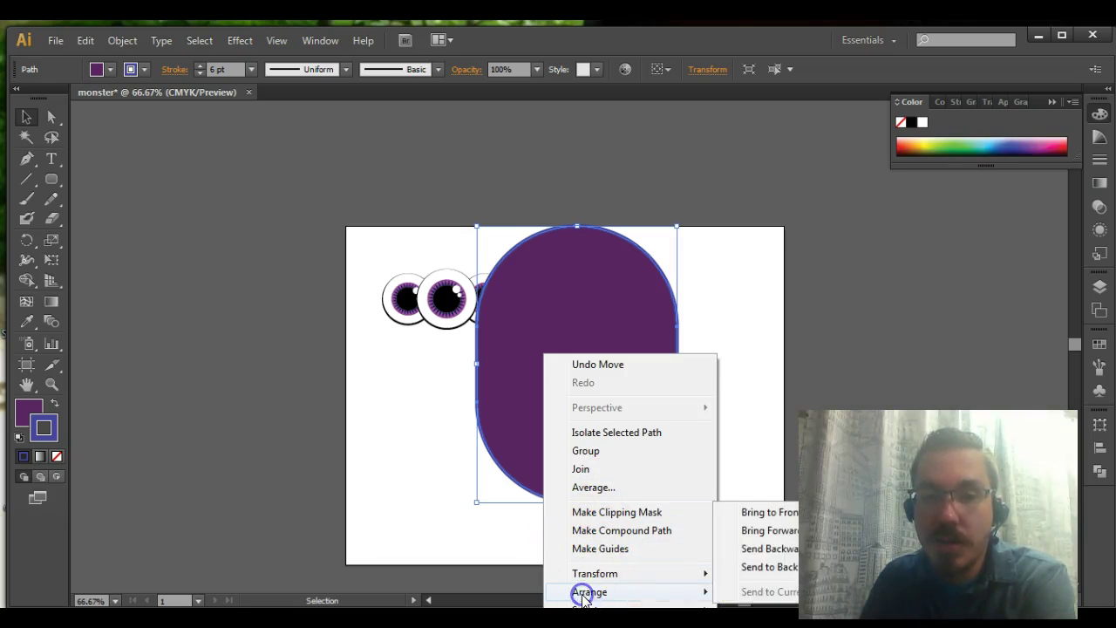
pyautogui.click(761, 568)
pyautogui.moveTo(578, 343); pyautogui.dragTo(455, 342)
pyautogui.click(269, 276)
# - Select the body and eyes together, move them to the centre of the artboard, and deselect them
pyautogui.moveTo(267, 239); pyautogui.dragTo(563, 397)
pyautogui.moveTo(482, 394); pyautogui.dragTo(595, 437)
pyautogui.press('a')
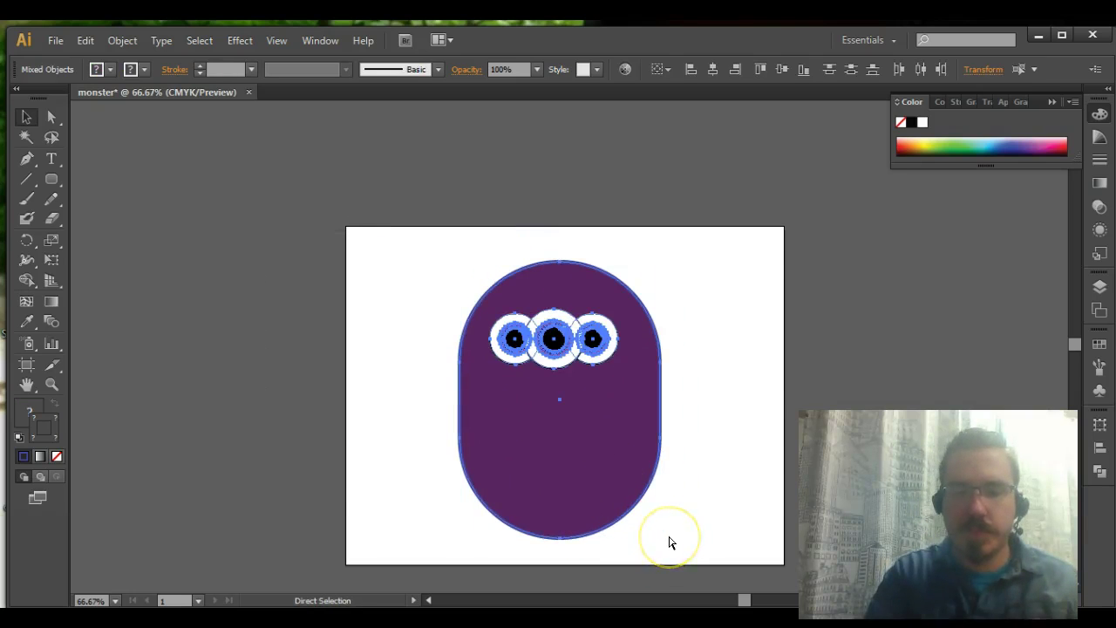
pyautogui.hotkey('ctrl', '=')
pyautogui.hotkey('ctrl', '=')
pyautogui.moveTo(640, 511); pyautogui.dragTo(587, 349)
pyautogui.click(795, 305)
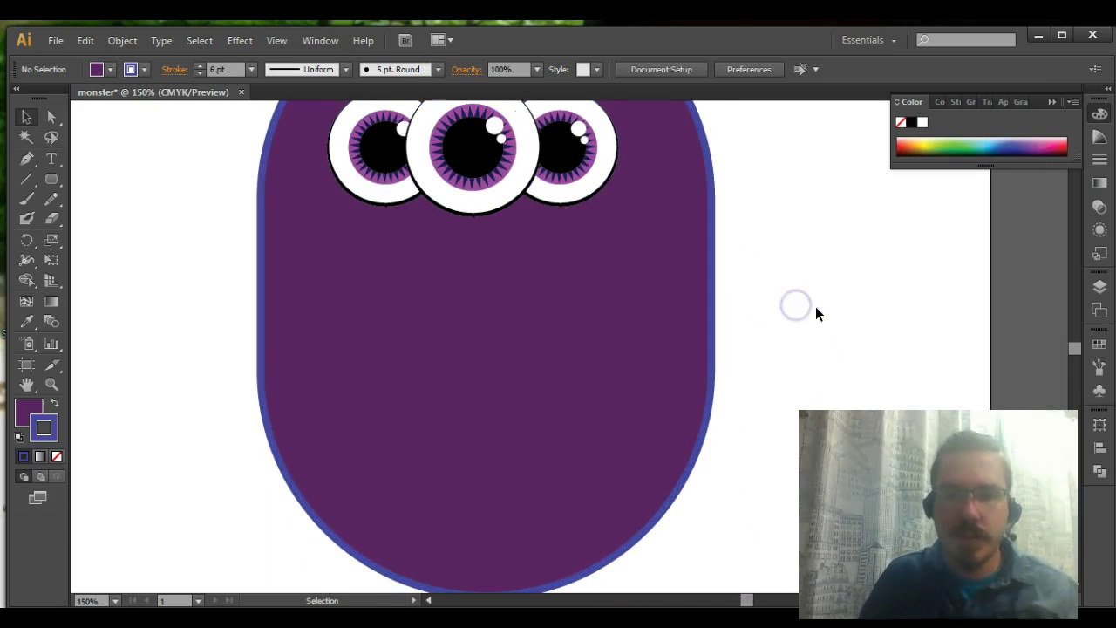
# - Draw a wide ellipse over the lower body, extending slightly past both sides, and nudge it down to the body's bottom edge
pyautogui.hotkey('ctrl', '1')
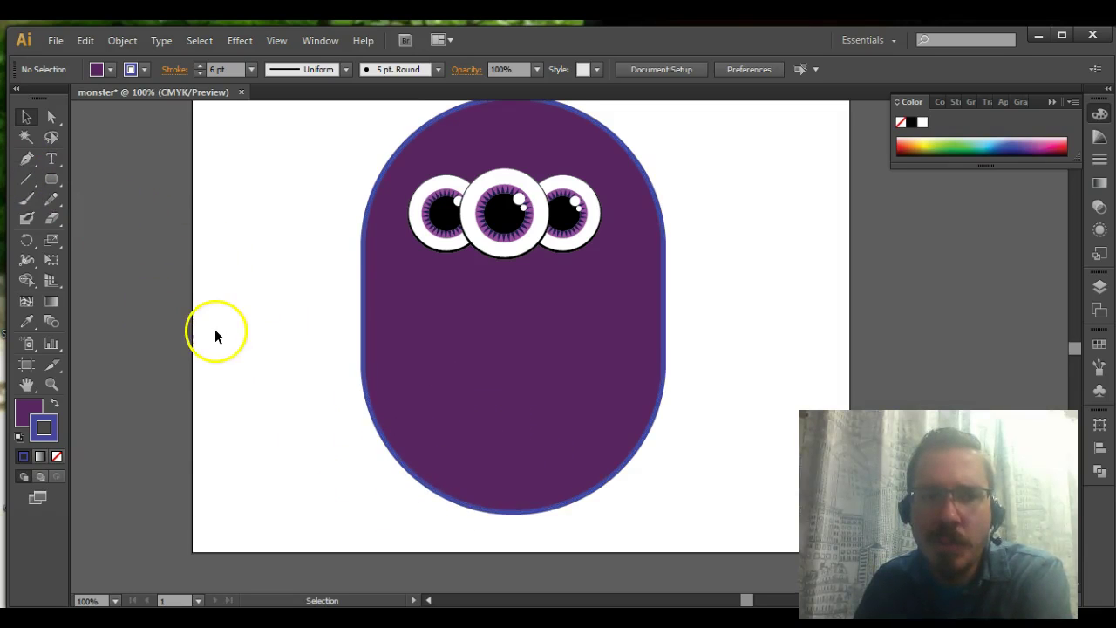
pyautogui.scroll(1, 216, 335)
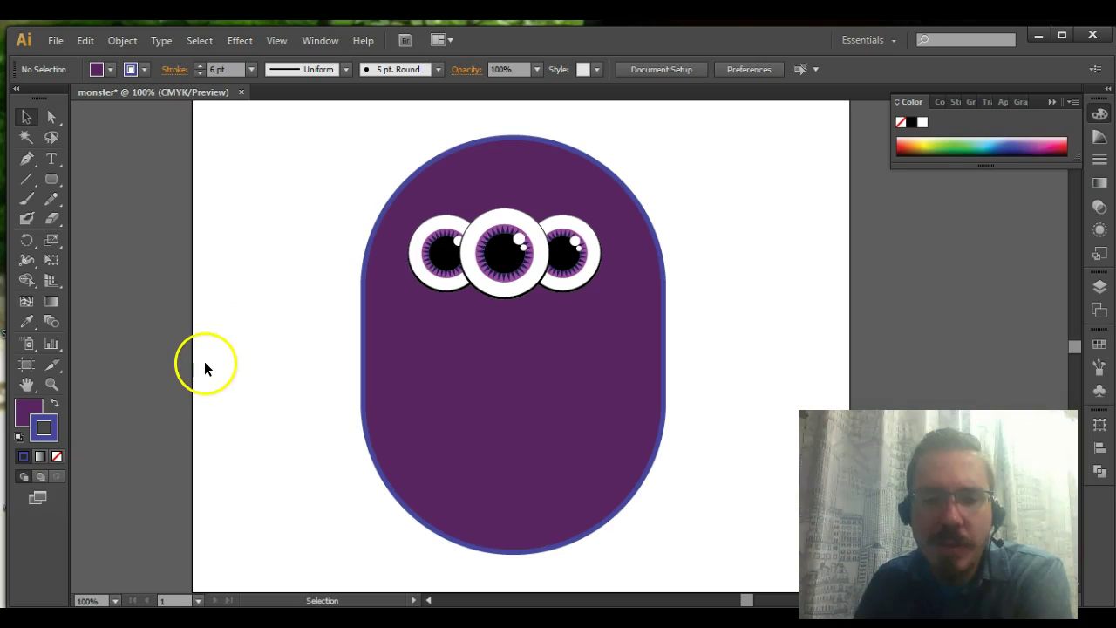
pyautogui.click(49, 178)
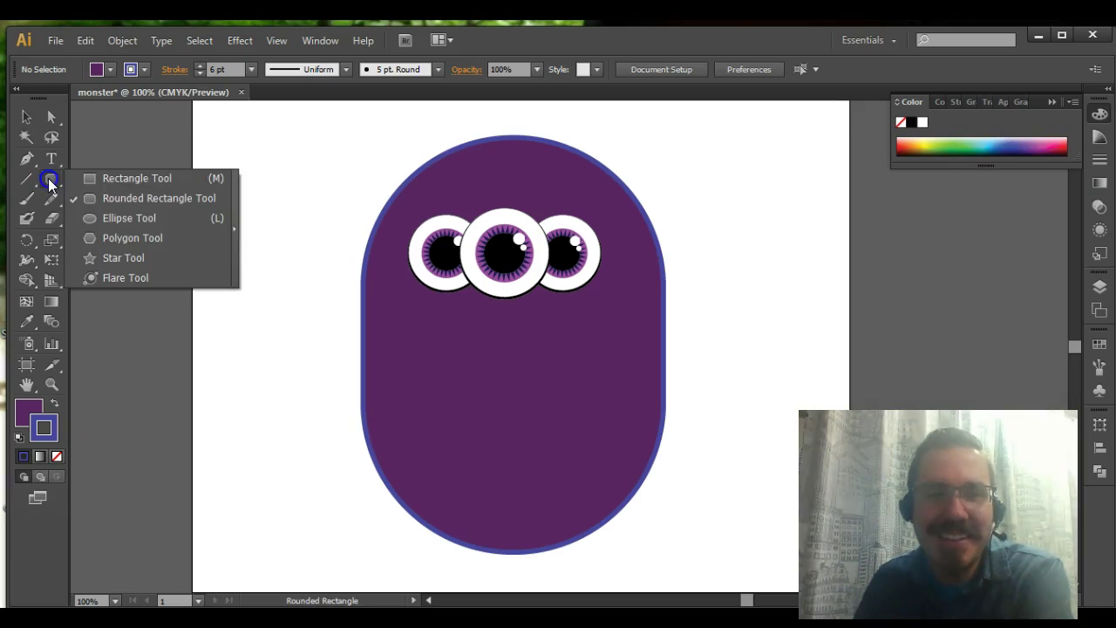
pyautogui.click(97, 217)
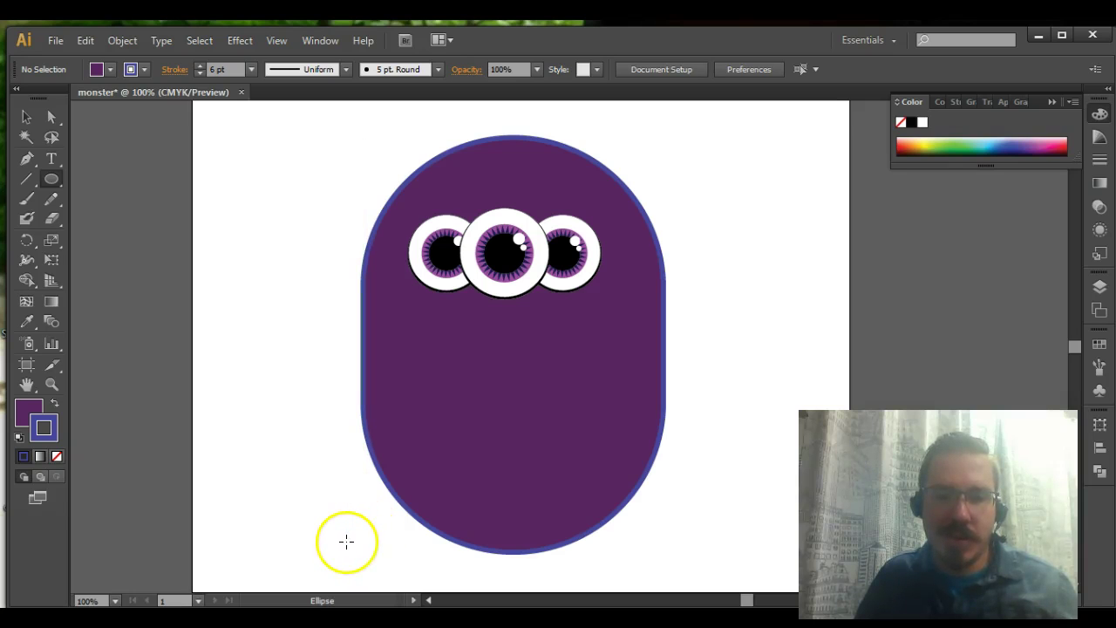
pyautogui.moveTo(346, 543); pyautogui.dragTo(685, 397)
pyautogui.press('Down')
pyautogui.press('Down')
pyautogui.press('Down')
pyautogui.press('Down')
pyautogui.press('Down')
pyautogui.press('Down')
pyautogui.press('Down')
pyautogui.press('Down')
pyautogui.press('Down')
pyautogui.press('Down')
pyautogui.press('Down')
pyautogui.press('Down')
pyautogui.press('Down')
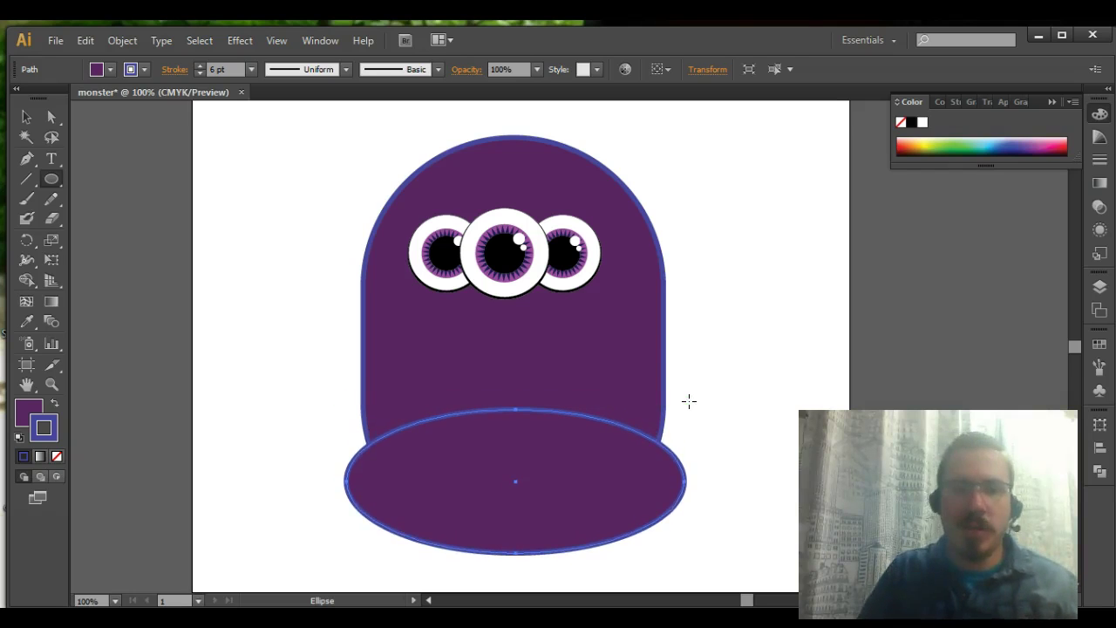
# - Stretch the lower ellipse upward to make it taller while keeping its bottom edge in place, and deselect it
pyautogui.click(24, 117)
pyautogui.click(214, 222)
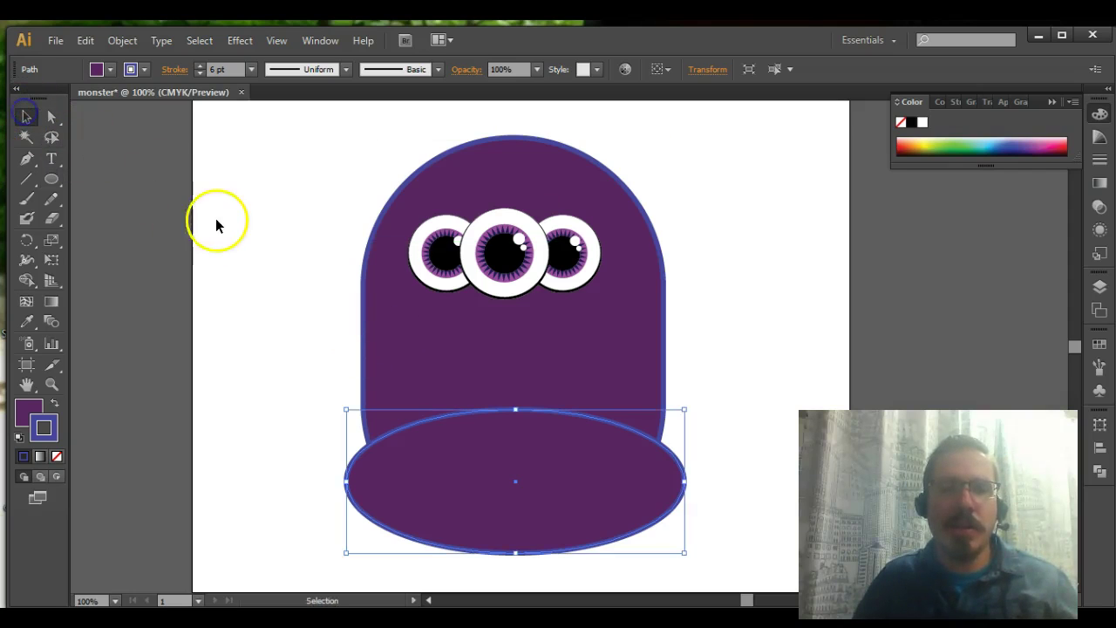
pyautogui.click(550, 396)
pyautogui.click(360, 393)
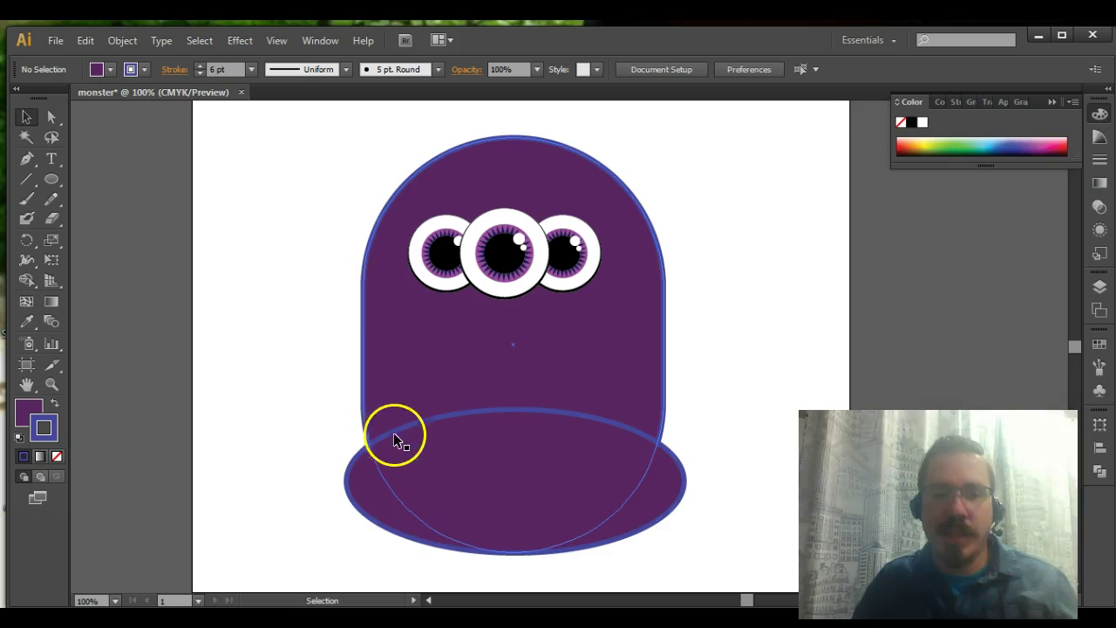
pyautogui.click(515, 409)
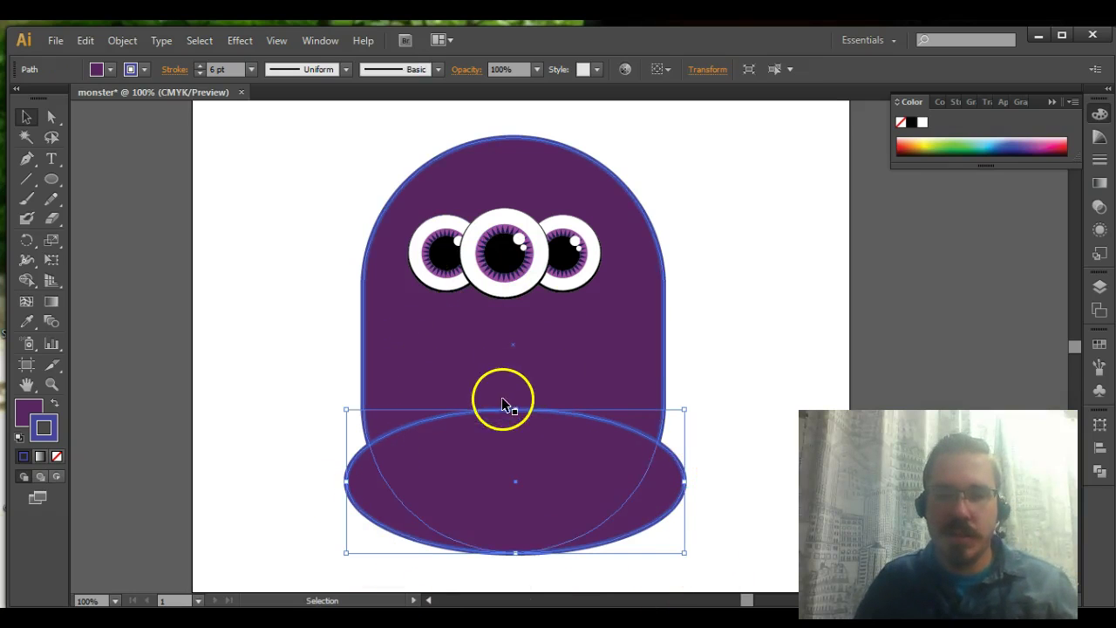
pyautogui.moveTo(516, 410); pyautogui.dragTo(519, 366)
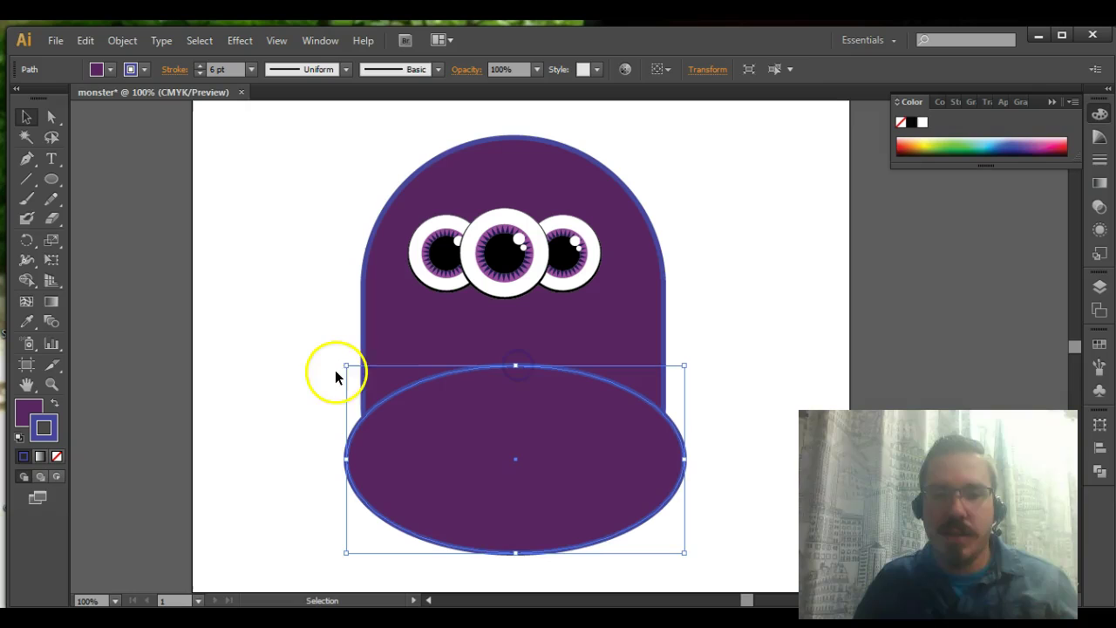
pyautogui.click(286, 364)
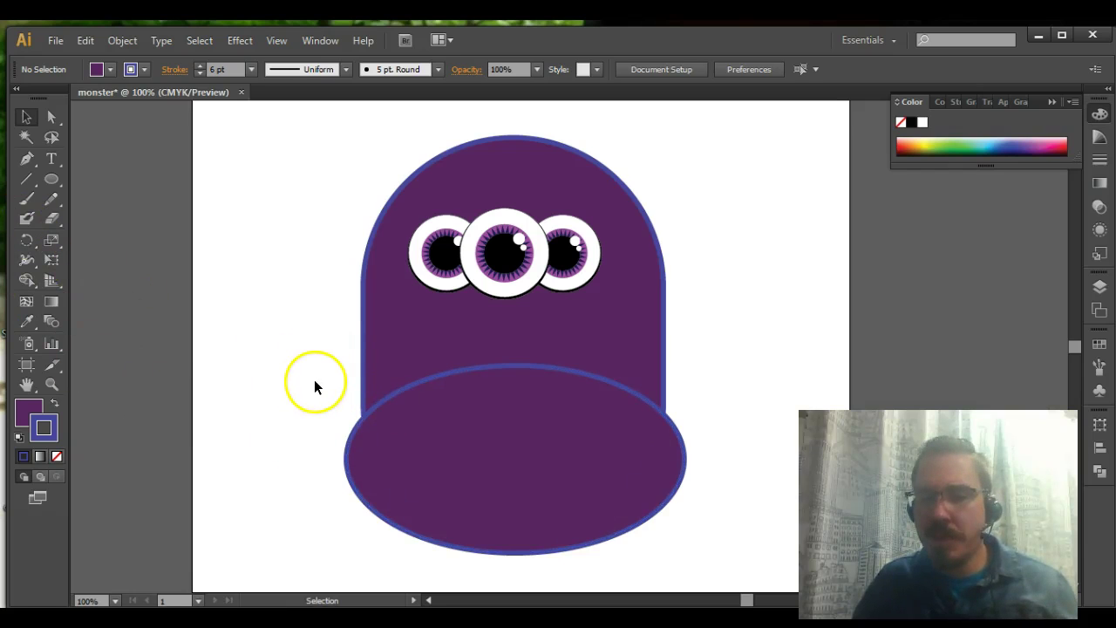
# - Show the Pathfinder options and place them as a floating panel beside the monster
pyautogui.click(311, 38)
pyautogui.click(384, 508)
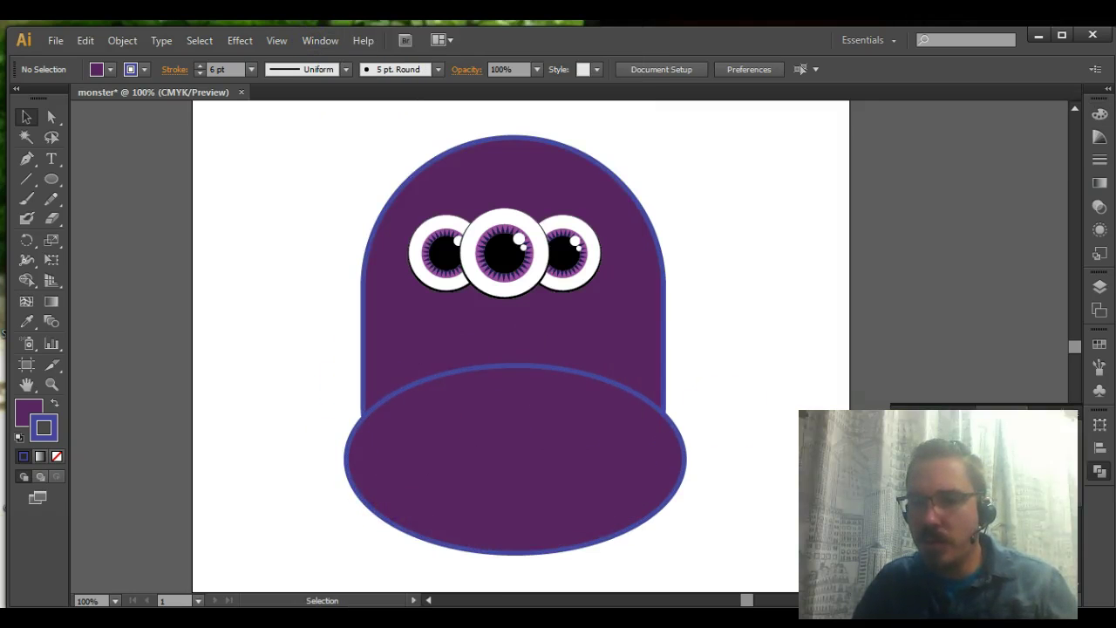
pyautogui.click(1009, 424)
pyautogui.moveTo(1033, 410); pyautogui.dragTo(852, 177)
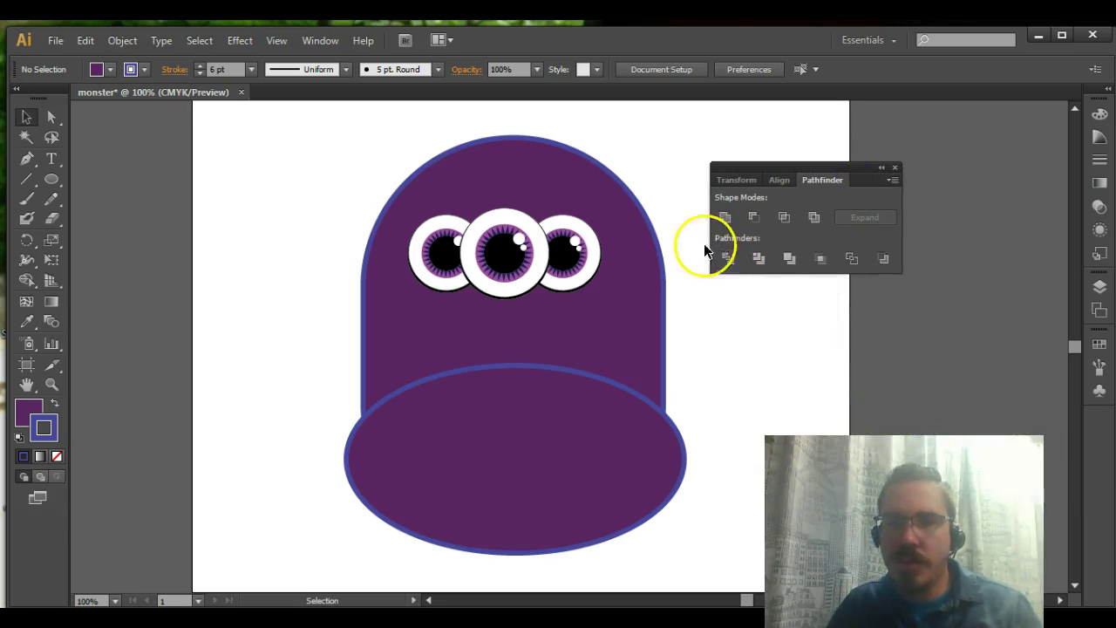
# - Unite the body and lower ellipse with Pathfinder, and position the merged shape behind the three eyes
pyautogui.moveTo(300, 371); pyautogui.dragTo(444, 493)
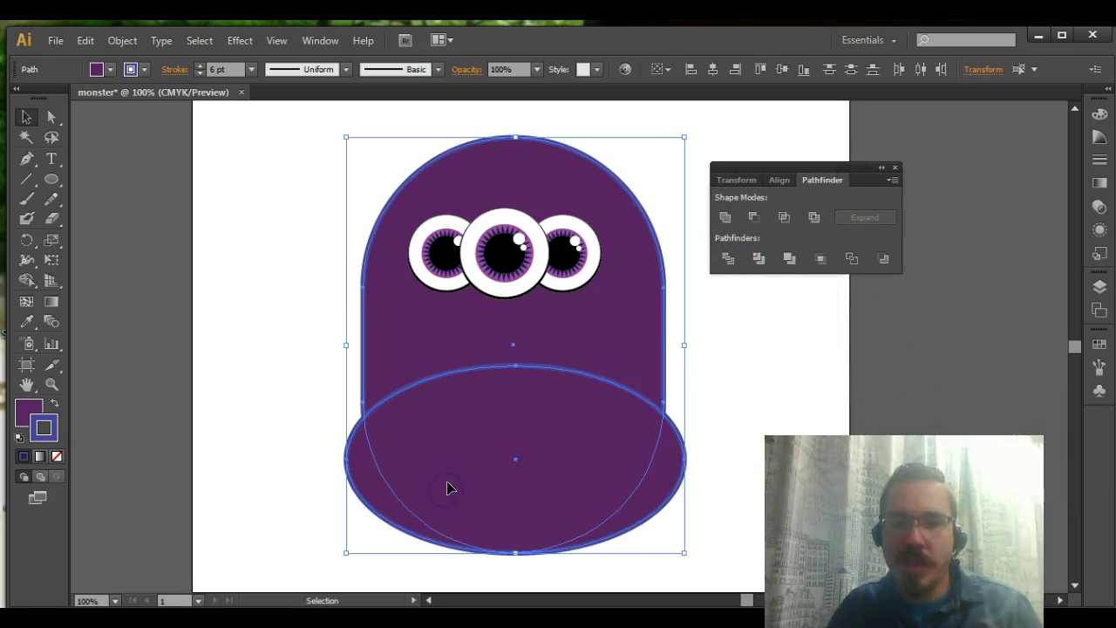
pyautogui.click(724, 218)
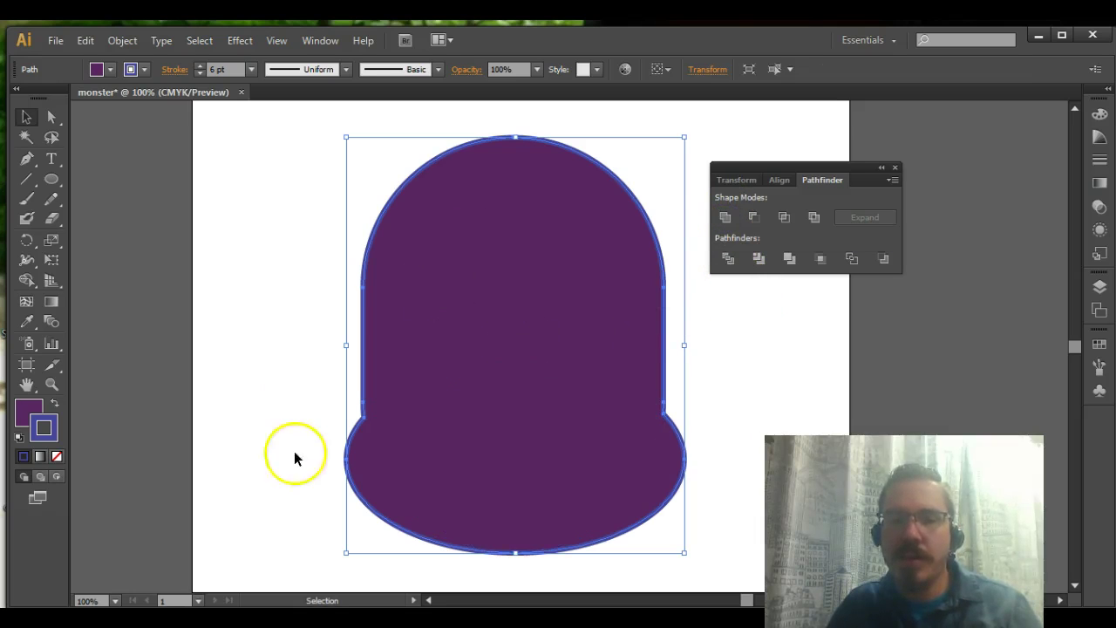
pyautogui.rightClick(466, 353)
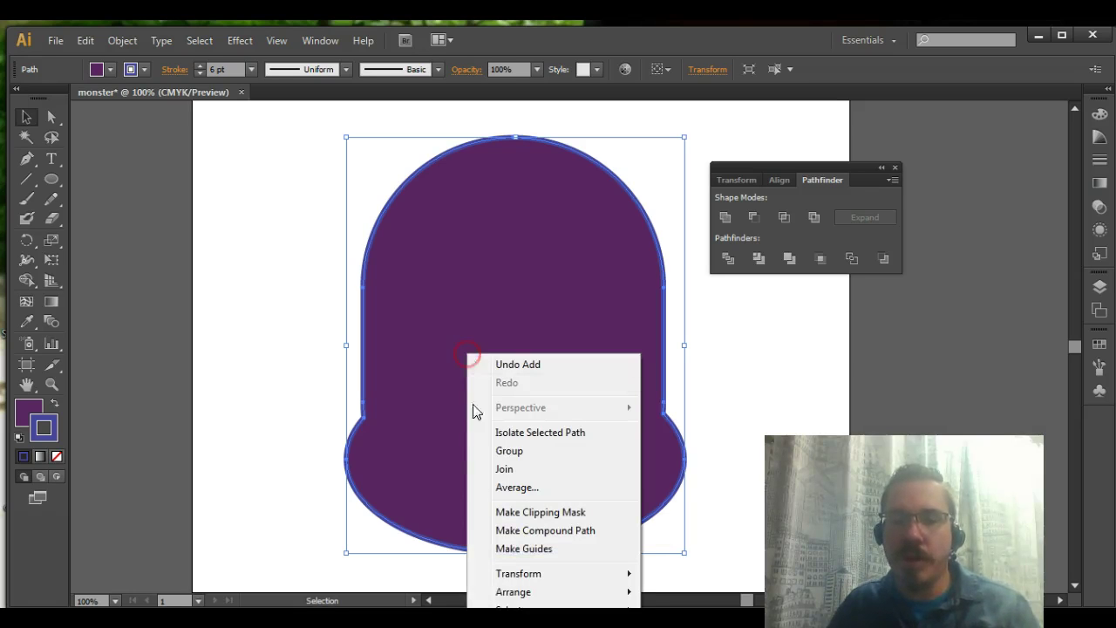
pyautogui.moveTo(521, 593)
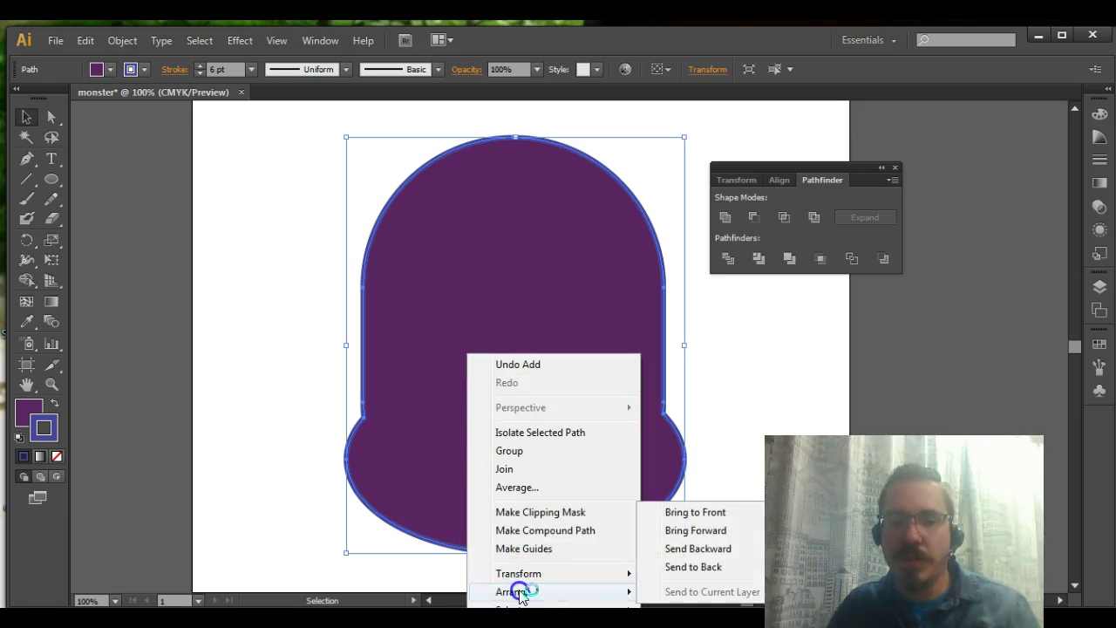
pyautogui.click(697, 567)
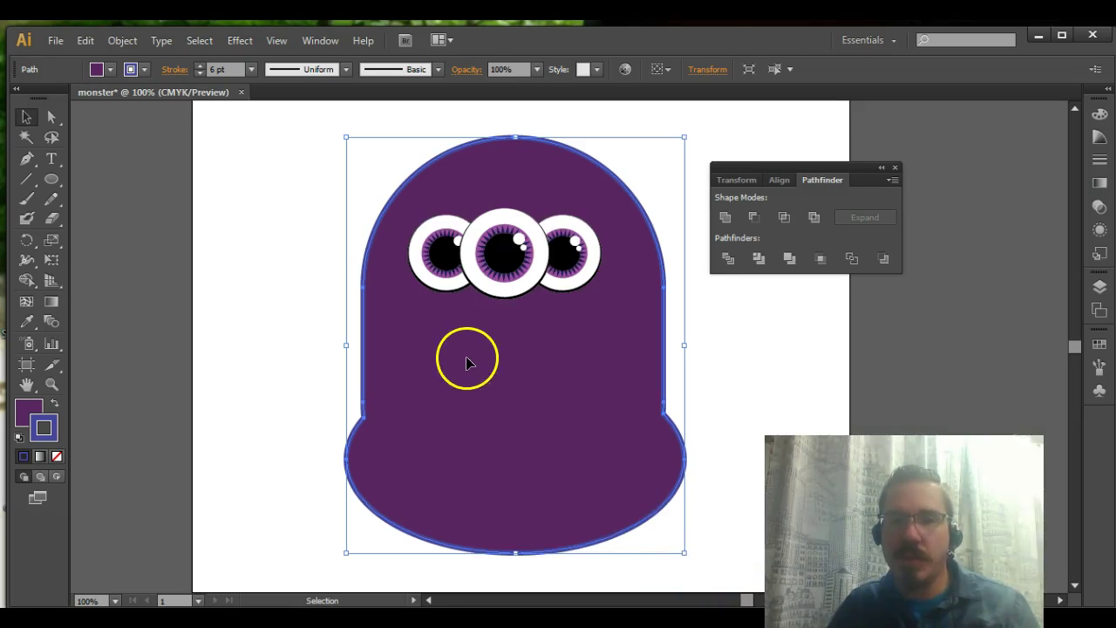
pyautogui.moveTo(488, 382); pyautogui.dragTo(477, 377)
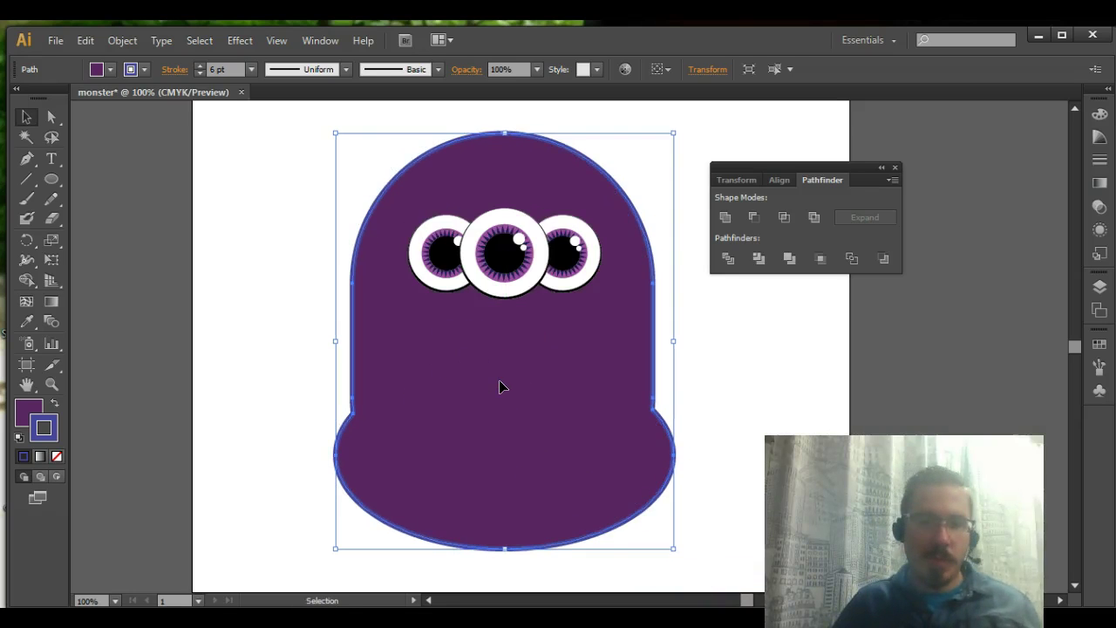
# - Undo the move, the stacking change and the unite to get the separate body and ellipse back
pyautogui.press('a')
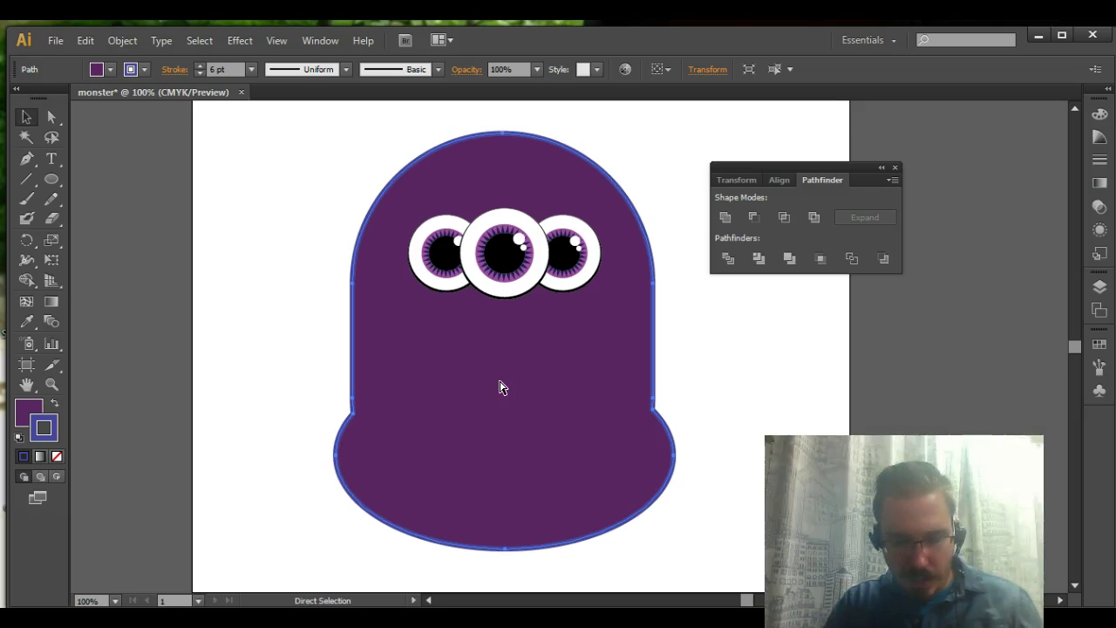
pyautogui.hotkey('ctrl', 'z')
pyautogui.hotkey('ctrl', 'z')
pyautogui.hotkey('ctrl', 'z')
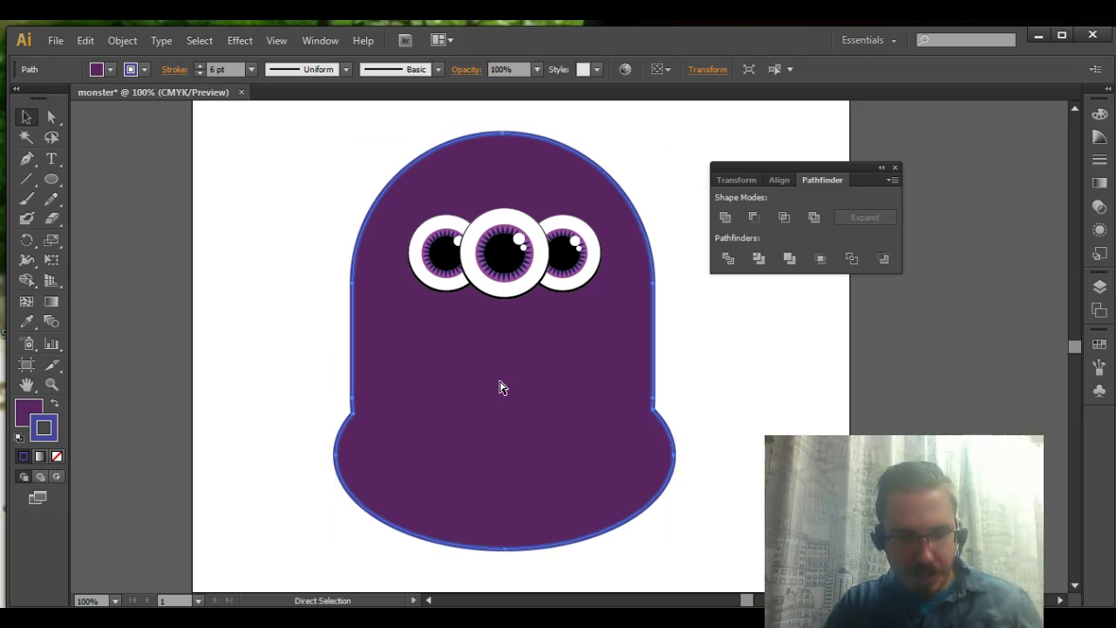
pyautogui.hotkey('ctrl', 'z')
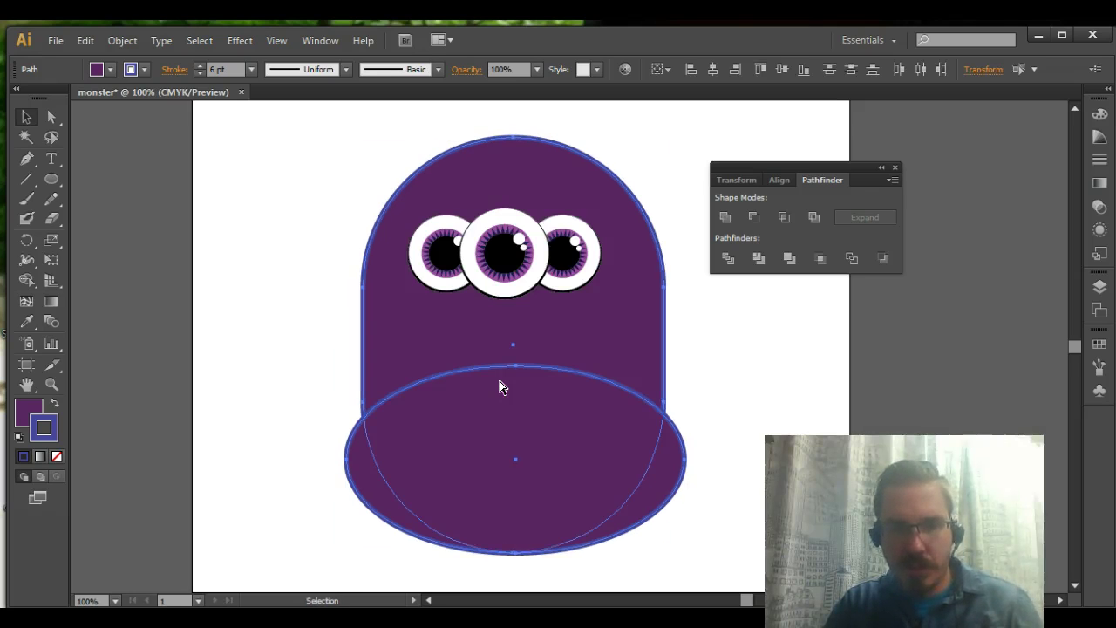
# - Select the body and lower ellipse and merge all their regions into one shape with the Shape Builder tool
pyautogui.click(229, 333)
pyautogui.moveTo(270, 341); pyautogui.dragTo(418, 478)
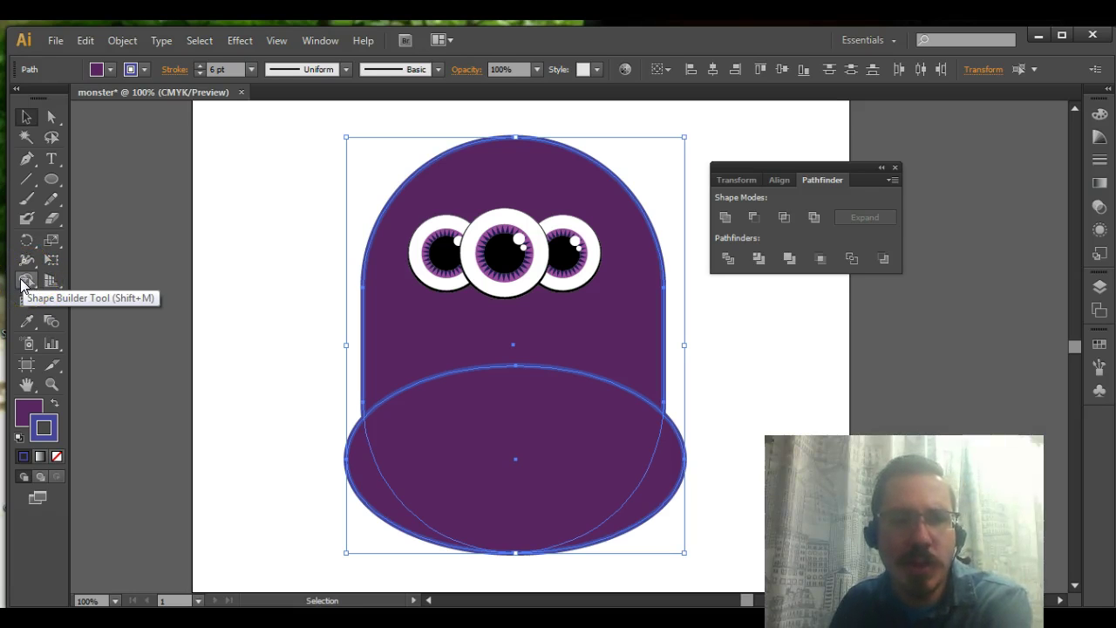
pyautogui.click(26, 281)
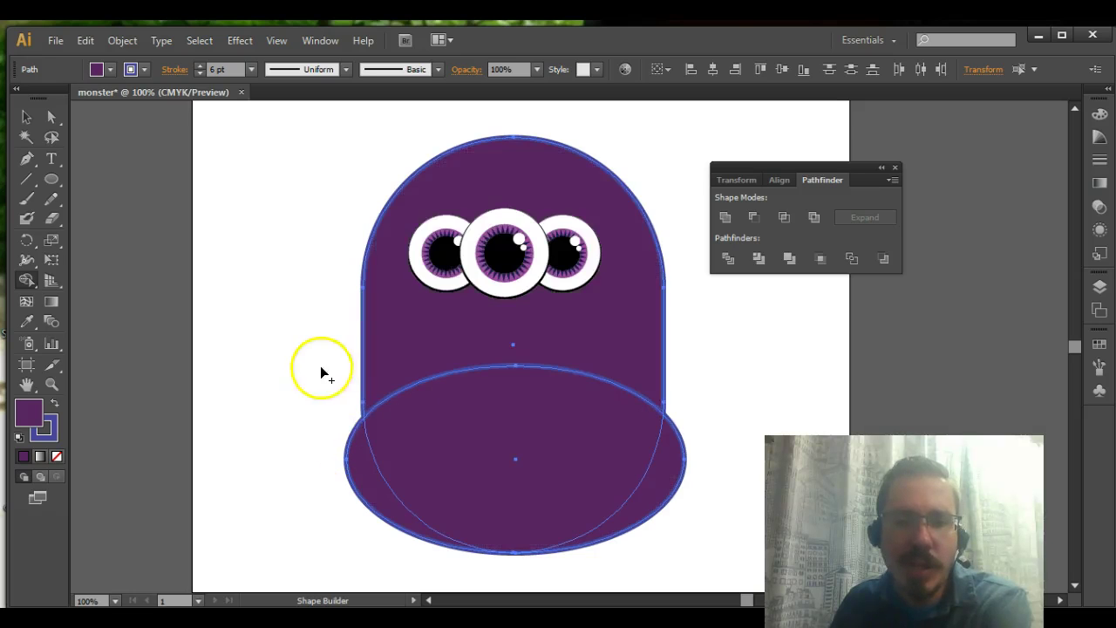
pyautogui.moveTo(398, 341)
pyautogui.mouseDown()
pyautogui.moveTo(439, 405)
pyautogui.moveTo(446, 449)
pyautogui.moveTo(433, 452)
pyautogui.moveTo(446, 465)
pyautogui.moveTo(373, 476)
pyautogui.mouseUp()
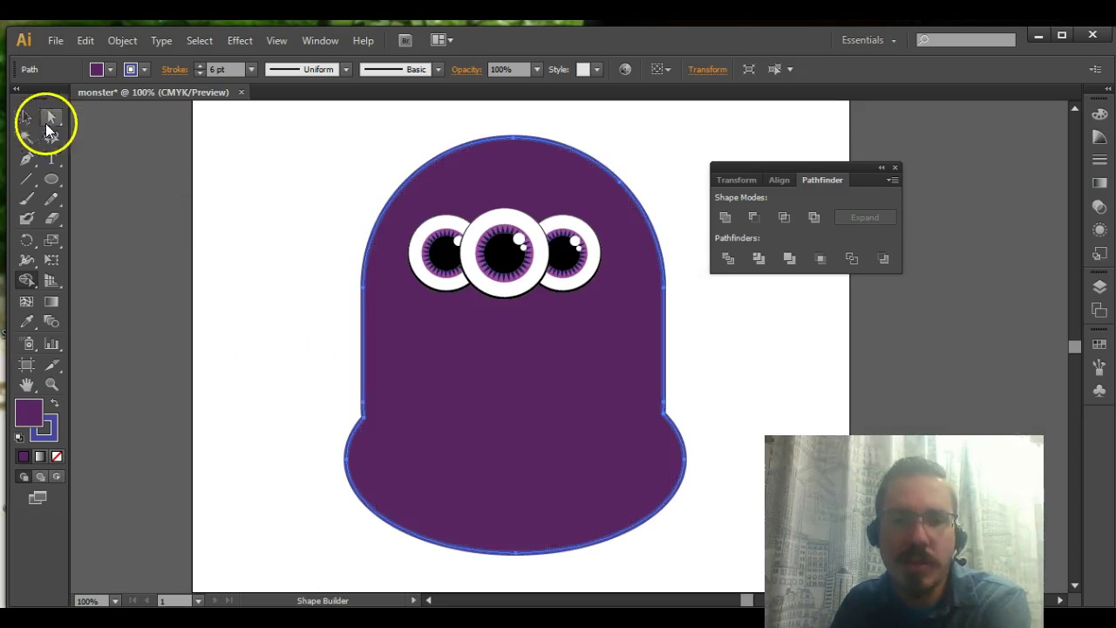
pyautogui.click(24, 120)
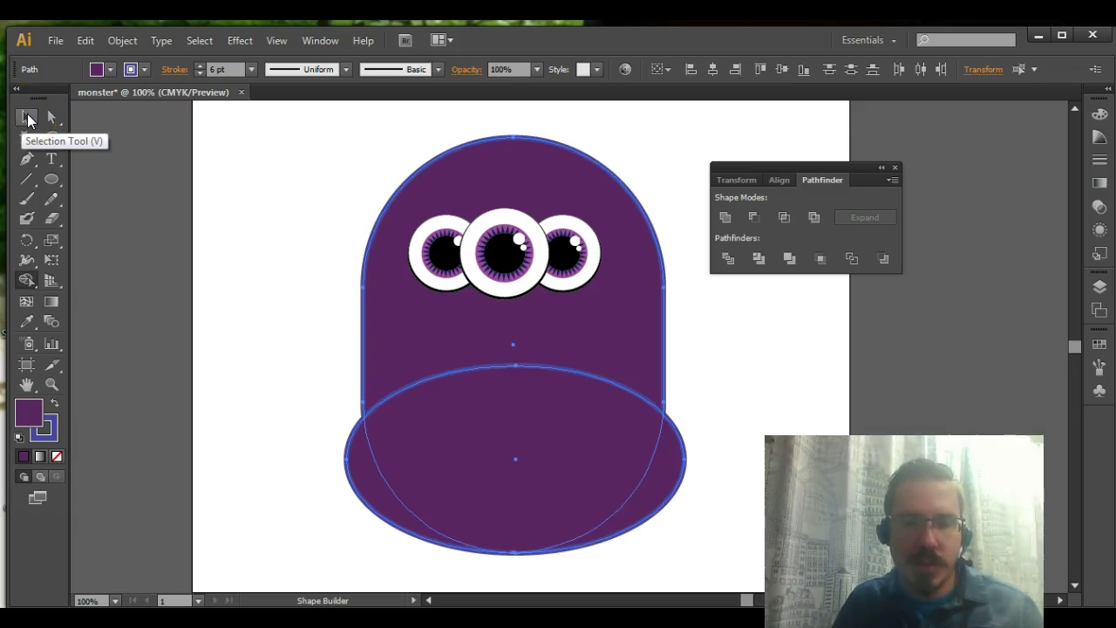
pyautogui.hotkey('shift', 'm')
pyautogui.moveTo(432, 352)
pyautogui.mouseDown()
pyautogui.moveTo(445, 424)
pyautogui.moveTo(359, 468)
pyautogui.moveTo(369, 471)
pyautogui.mouseUp()
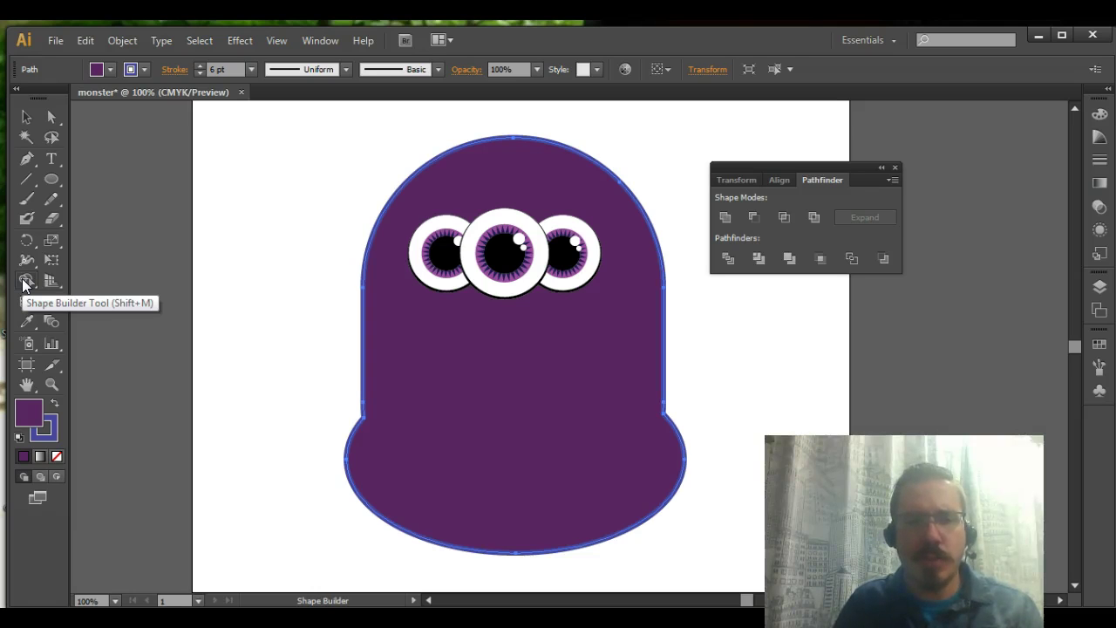
# - Draw a wide rectangle over the lower body, extending past both sides, and nudge it up to the base's widest point
pyautogui.click(52, 180)
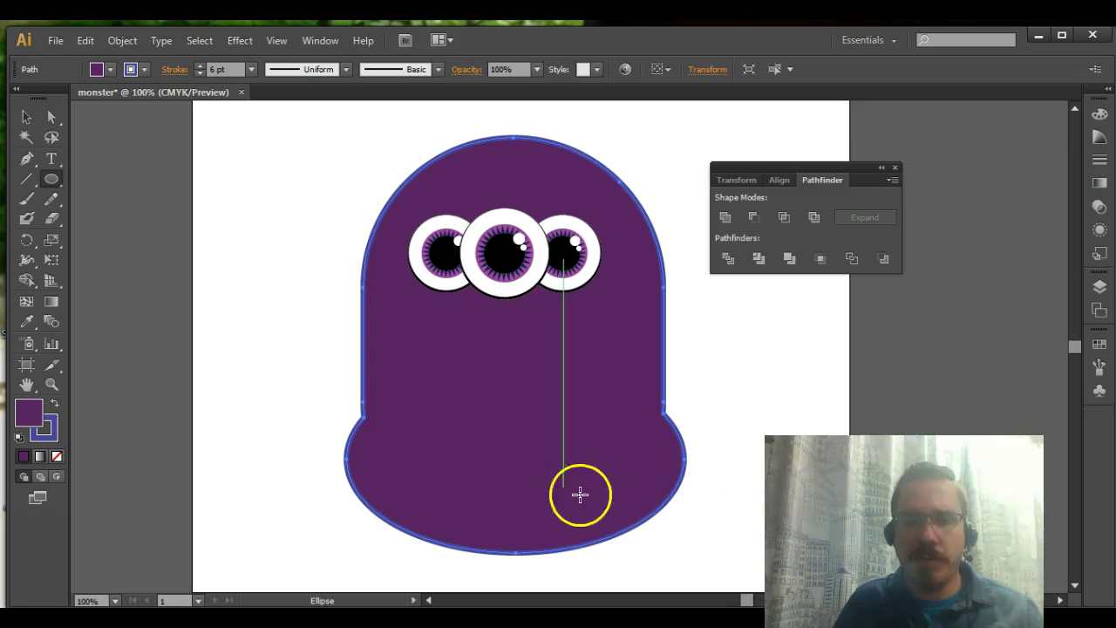
pyautogui.click(47, 181)
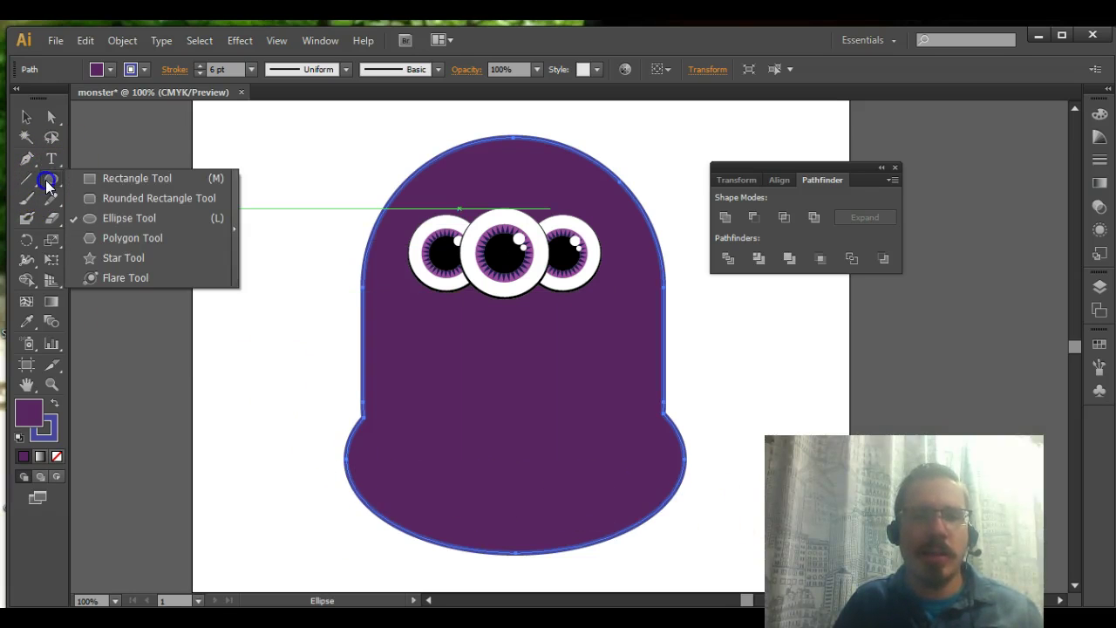
pyautogui.click(94, 182)
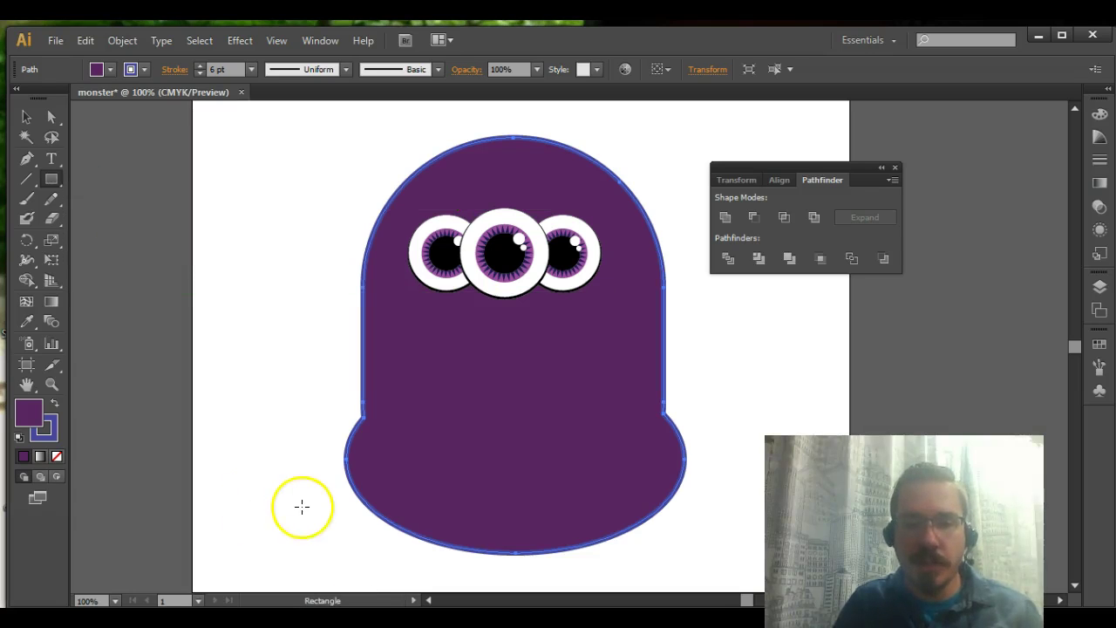
pyautogui.moveTo(298, 479); pyautogui.dragTo(763, 591)
pyautogui.press('Up')
pyautogui.press('Up')
pyautogui.press('Up')
pyautogui.press('Up')
pyautogui.press('Up')
pyautogui.press('Up')
pyautogui.press('Up')
pyautogui.press('Up')
pyautogui.press('Up')
pyautogui.press('Up')
pyautogui.press('Up')
pyautogui.press('Up')
pyautogui.press('Up')
pyautogui.press('Up')
pyautogui.press('Up')
pyautogui.press('Up')
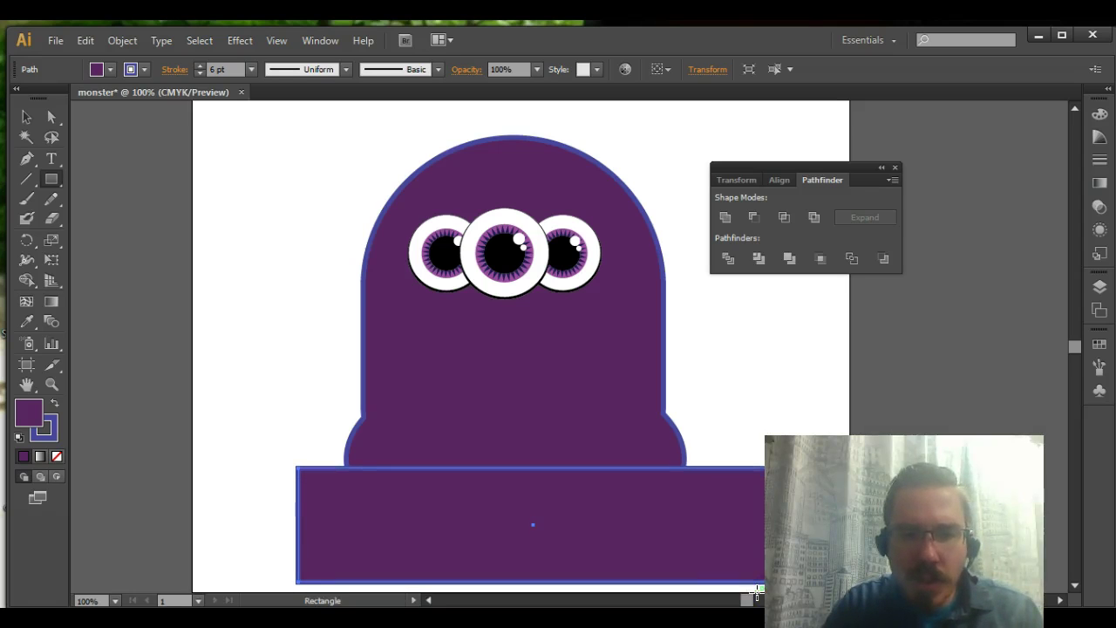
pyautogui.press('Up')
pyautogui.press('Up')
pyautogui.press('Up')
pyautogui.press('Up')
pyautogui.press('Up')
pyautogui.press('Up')
pyautogui.press('Up')
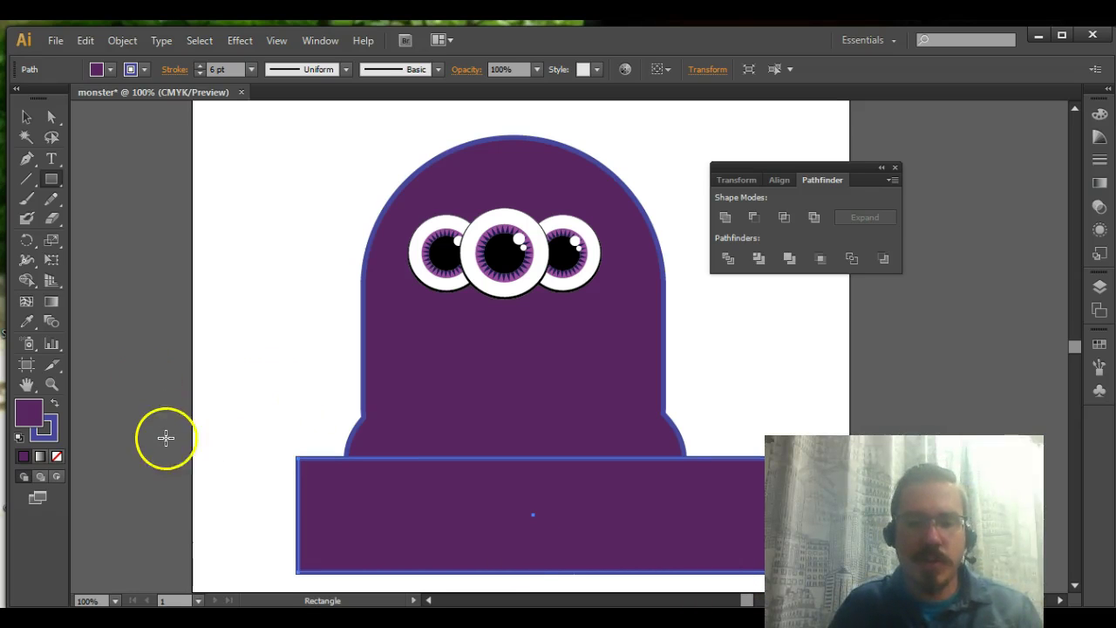
# - Remove the rectangle and the body area it overlaps with the Shape Builder tool to flatten the base, and deselect the body
pyautogui.scroll(-2, 174, 436)
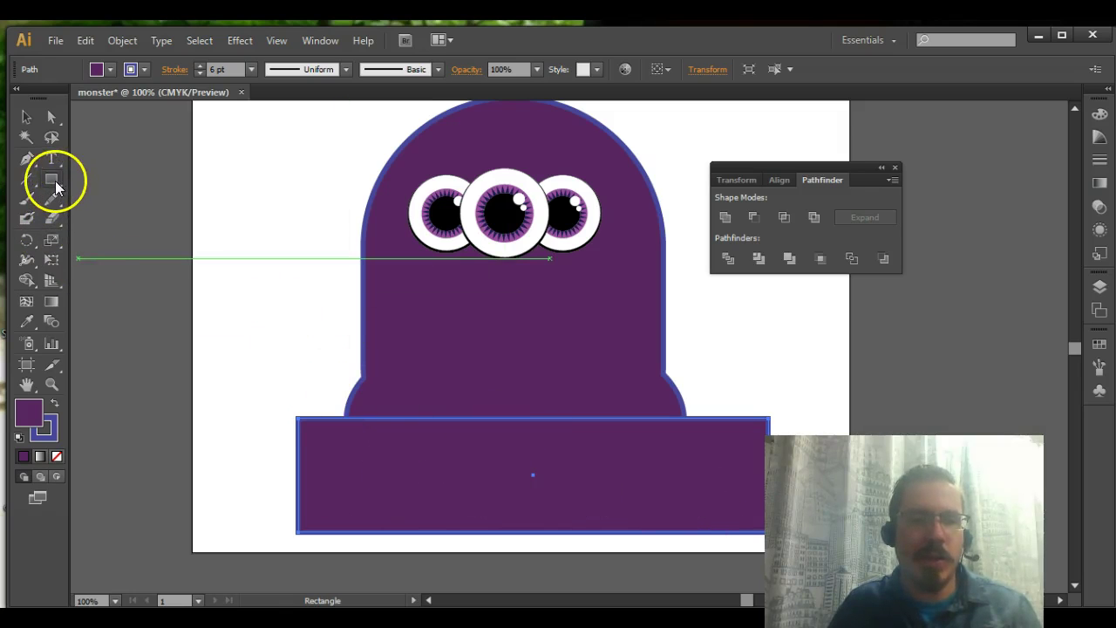
pyautogui.click(26, 117)
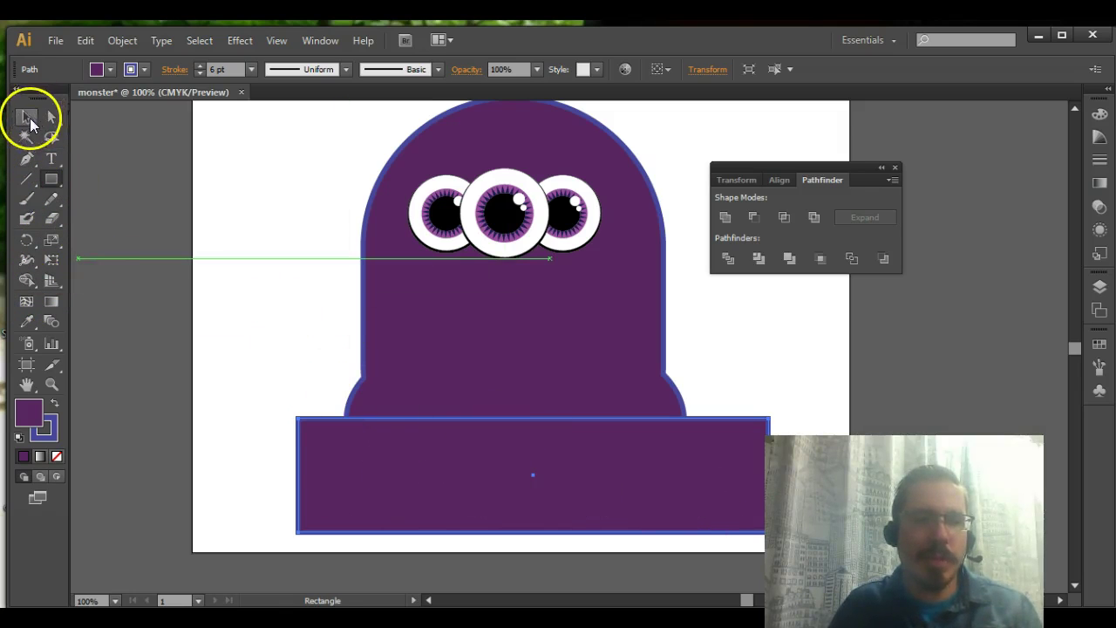
pyautogui.moveTo(270, 270); pyautogui.dragTo(407, 462)
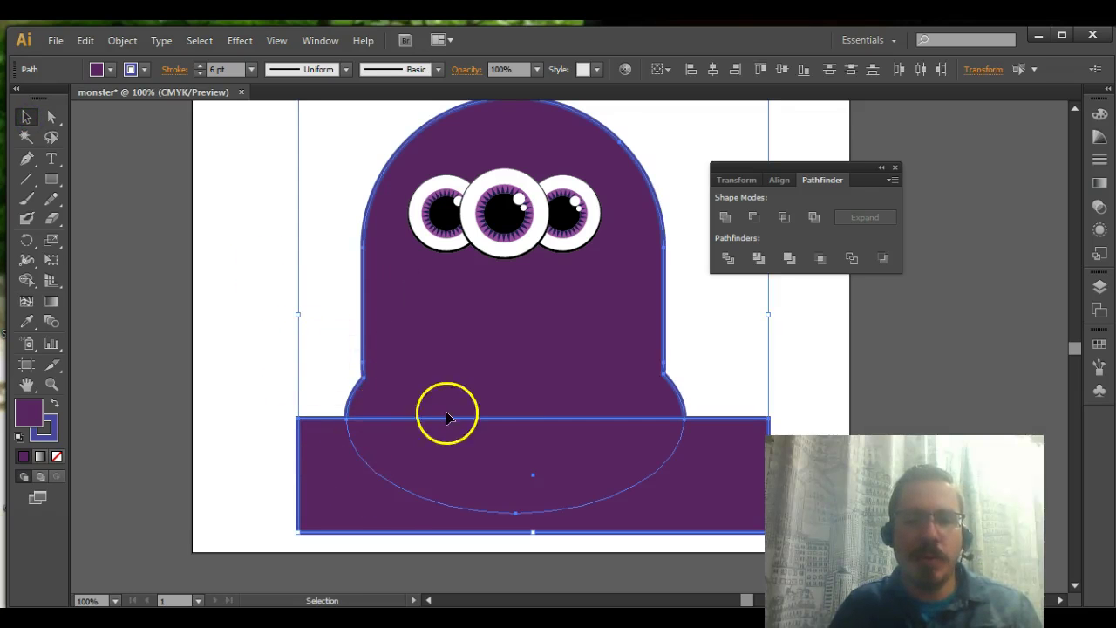
pyautogui.click(26, 280)
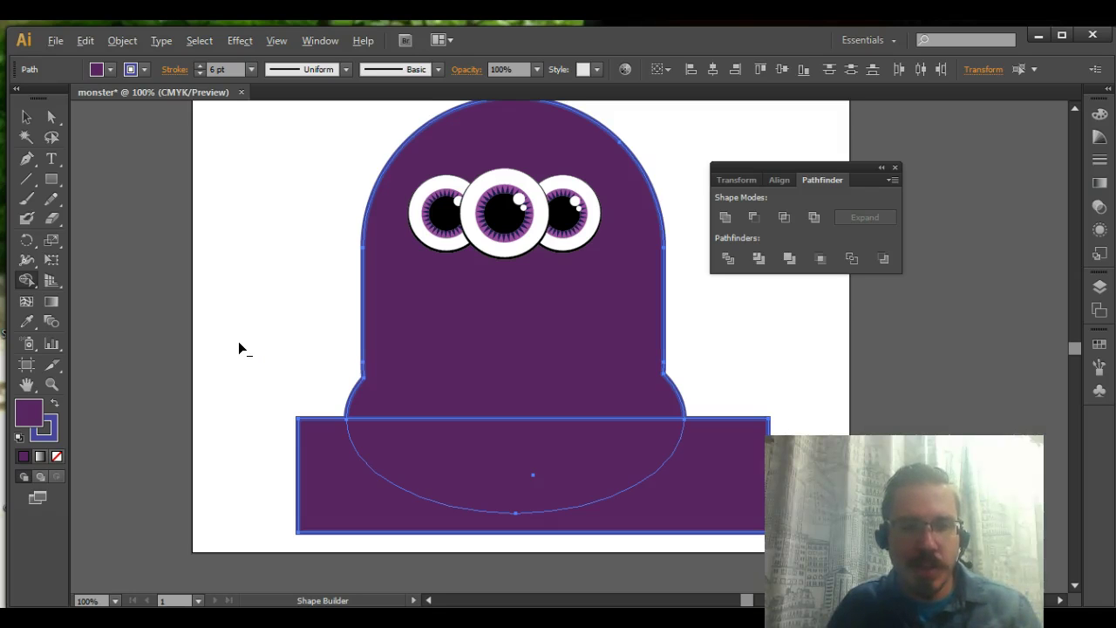
pyautogui.keyDown('alt'); pyautogui.click(343, 471); pyautogui.keyUp('alt')
pyautogui.keyDown('alt'); pyautogui.click(412, 464); pyautogui.keyUp('alt')
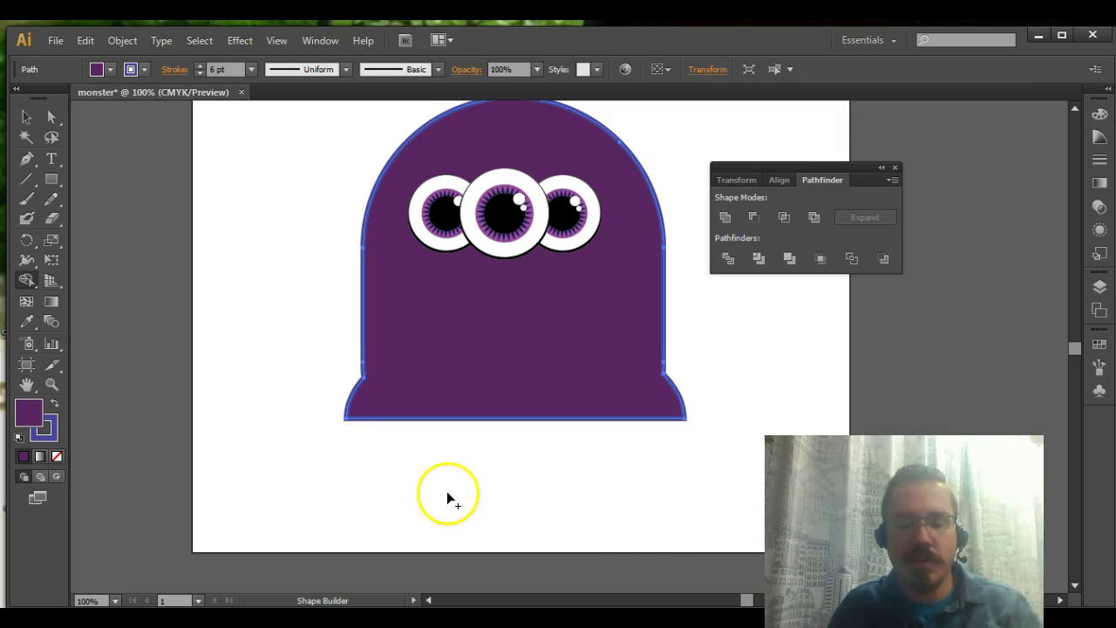
pyautogui.scroll(3, 427, 490)
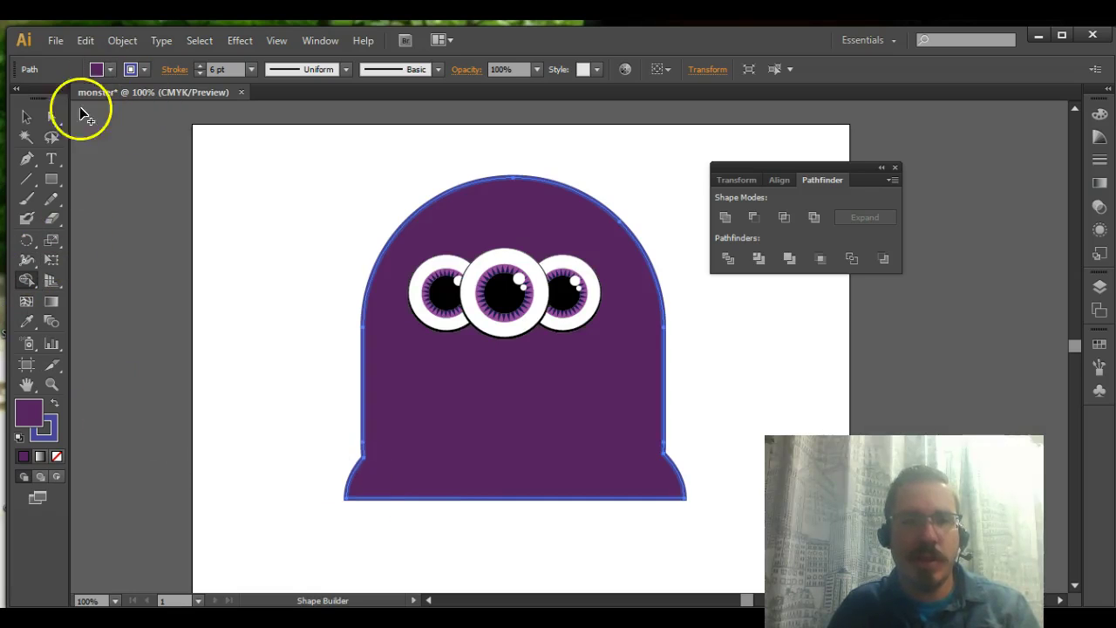
pyautogui.click(27, 117)
pyautogui.click(202, 215)
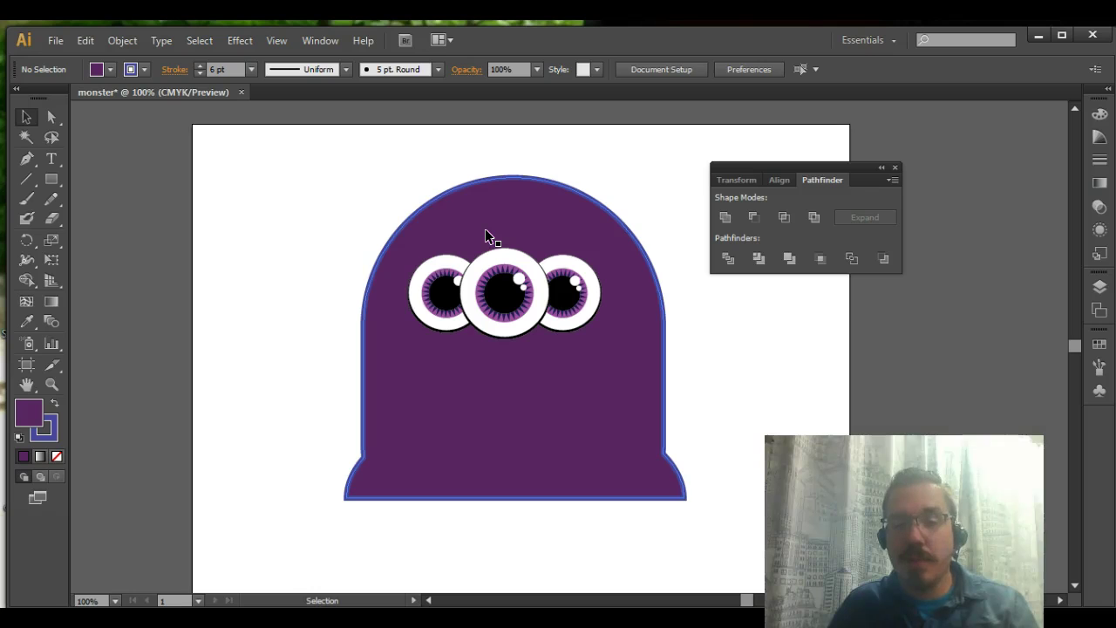
pyautogui.click(462, 252)
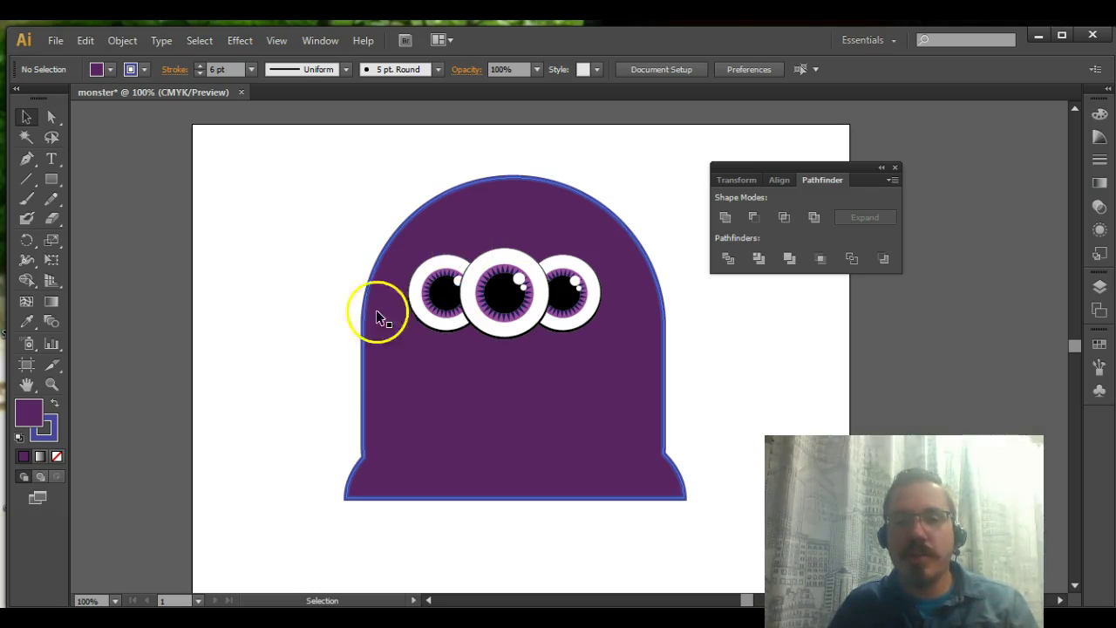